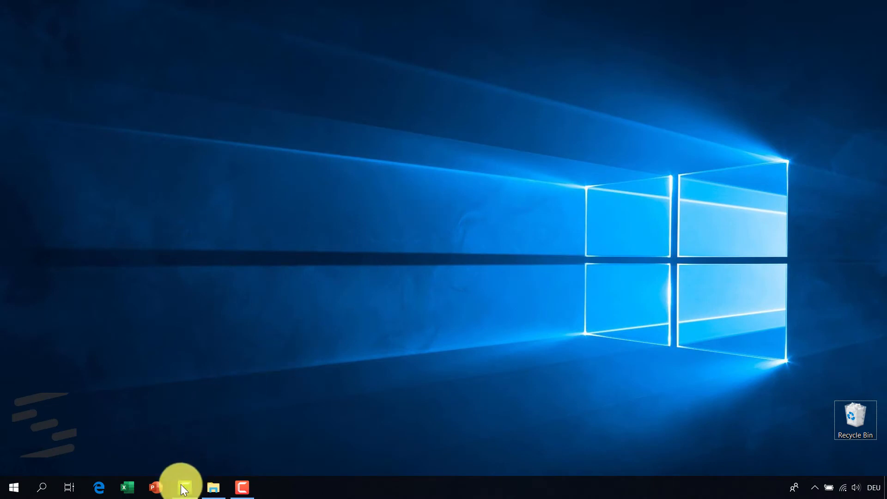
Create a PowerPoint presentation from the Future forward template and delete its two sample slides.
{"action": "left_click", "coordinate": [156, 487]}
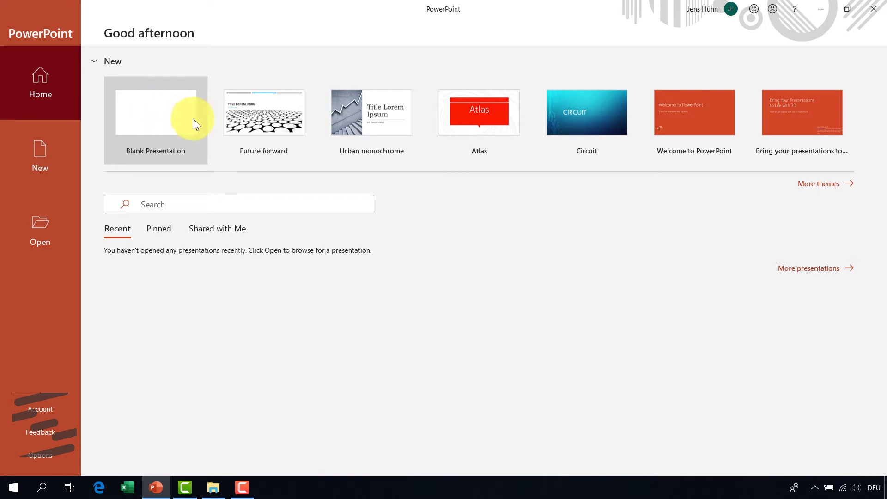
{"action": "left_click", "coordinate": [292, 115]}
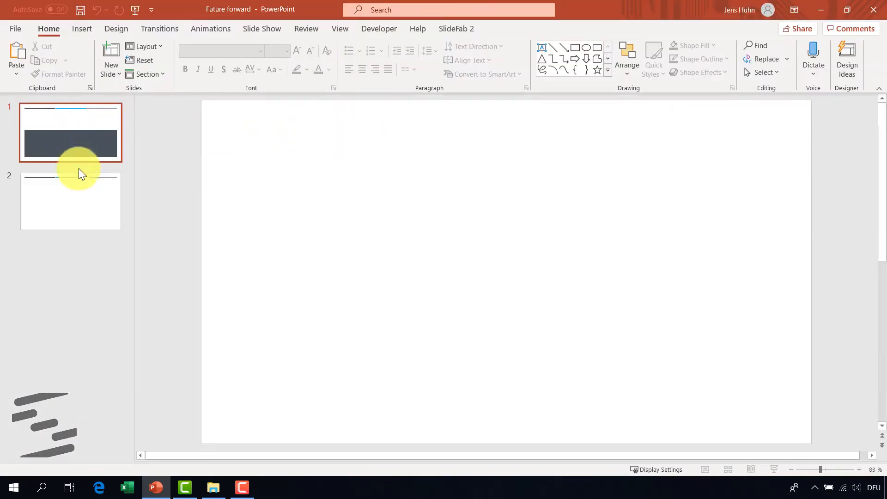
{"action": "left_click", "coordinate": [92, 201]}
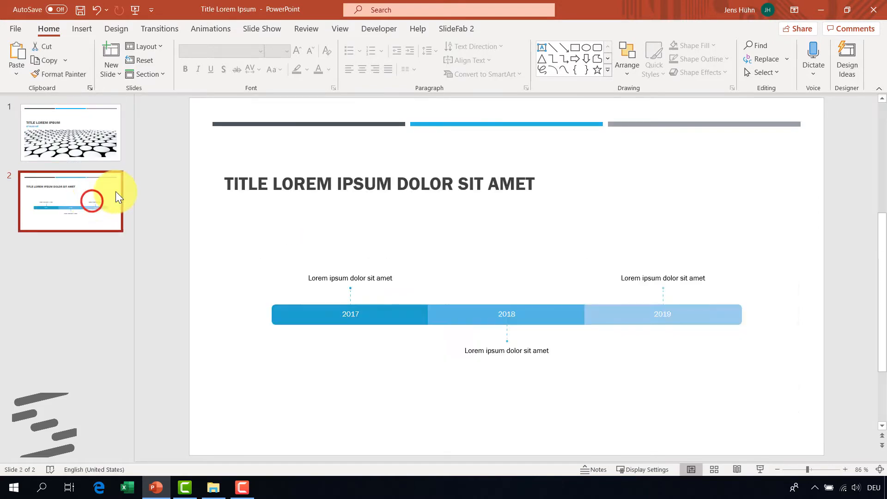
{"action": "key", "text": "Delete"}
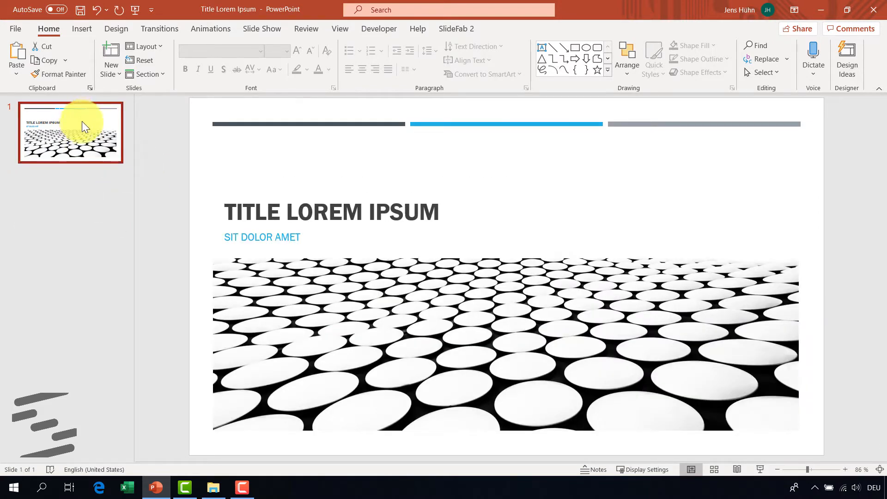
{"action": "key", "text": "Delete"}
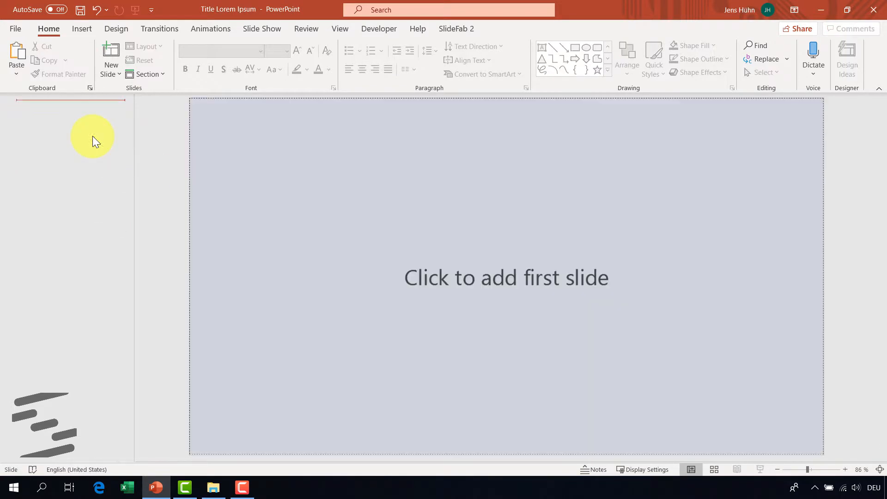
Add an empty slide by inserting a new one, changing its layout and deleting the title placeholder.
{"action": "left_click", "coordinate": [114, 56]}
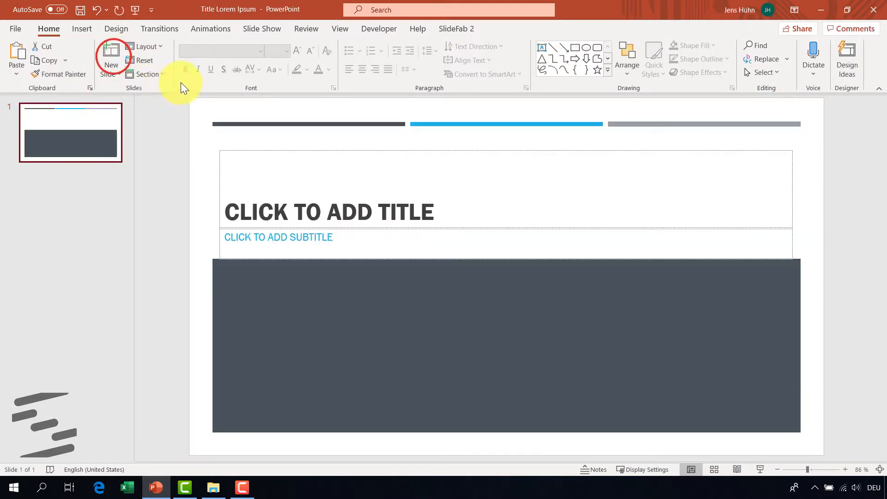
{"action": "left_click", "coordinate": [163, 44]}
{"action": "left_click", "coordinate": [254, 162]}
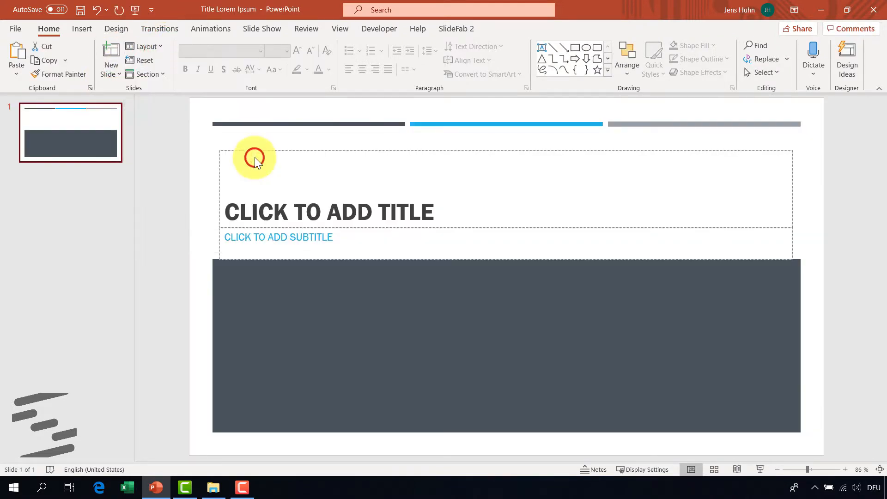
{"action": "left_click", "coordinate": [428, 189]}
{"action": "key", "text": "Delete"}
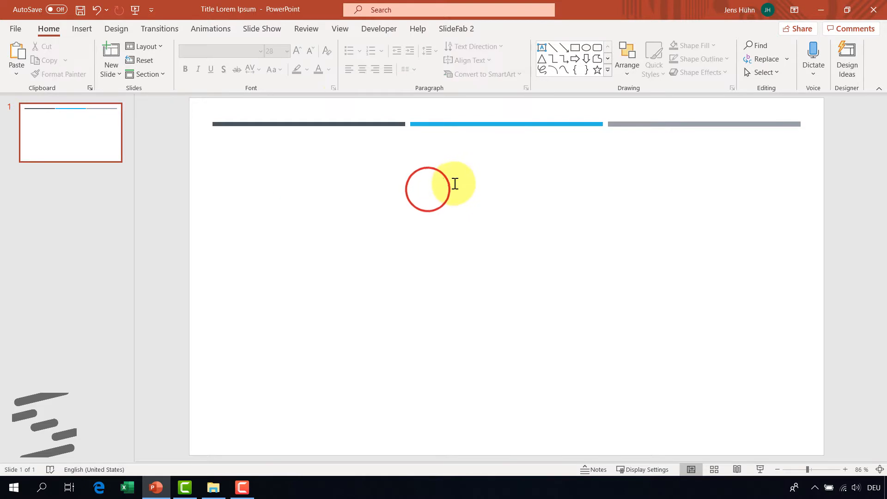
Draw an upright rounded rectangle about 11 cm high and 7.7 cm wide on the slide's right side and give it a black filled style.
{"action": "left_click", "coordinate": [85, 28]}
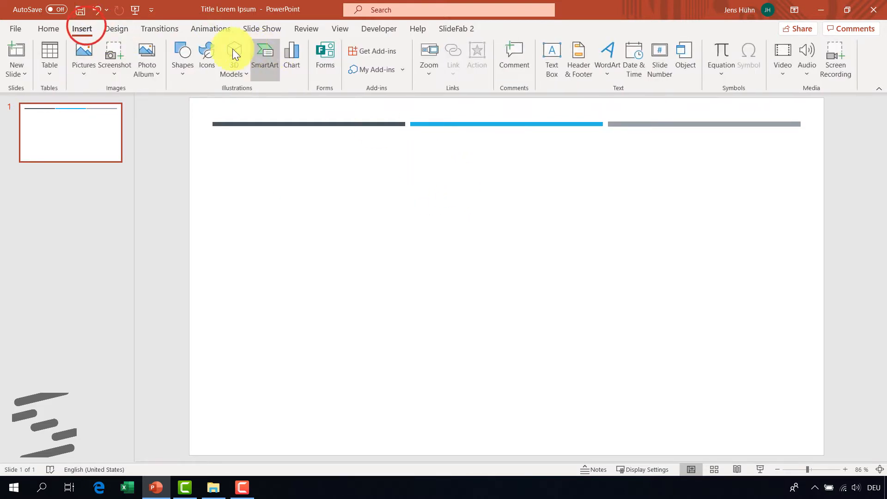
{"action": "left_click", "coordinate": [183, 76]}
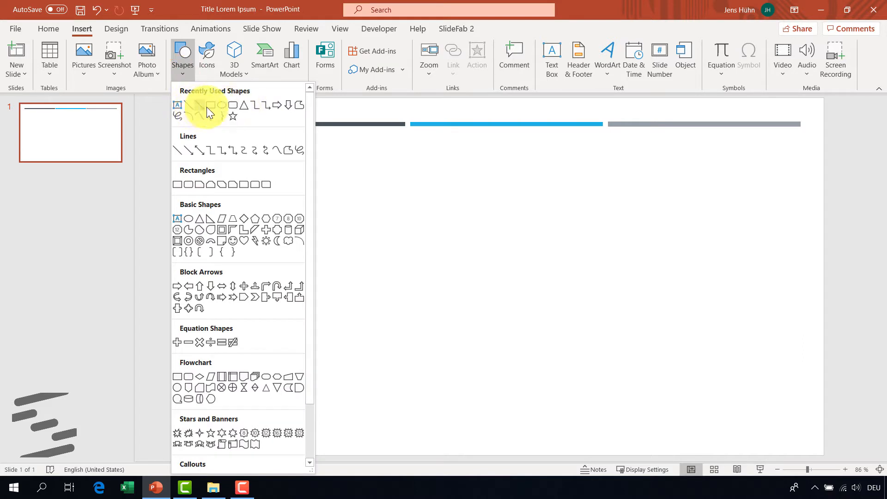
{"action": "left_click", "coordinate": [232, 107]}
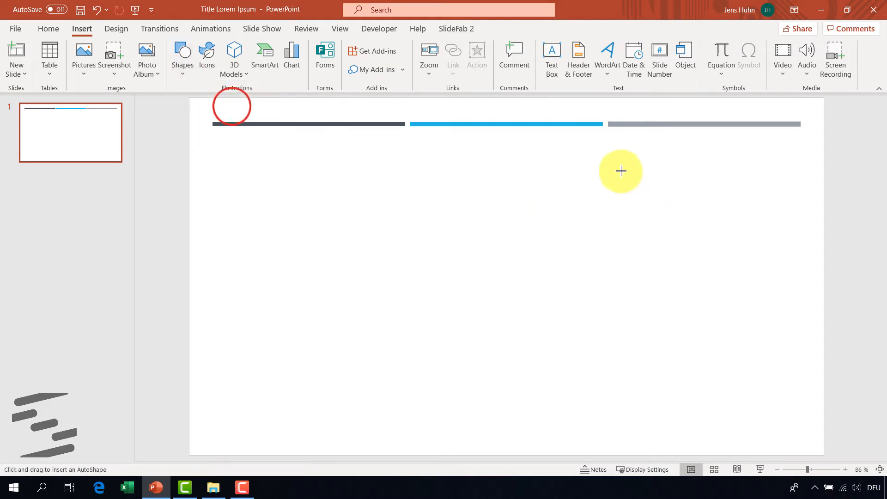
{"action": "left_click_drag", "start_coordinate": [621, 171], "coordinate": [765, 379]}
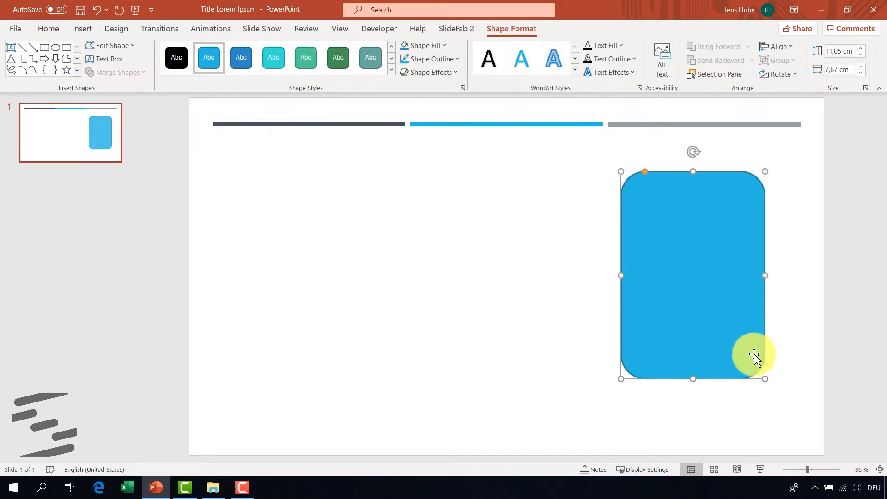
{"action": "left_click", "coordinate": [441, 48]}
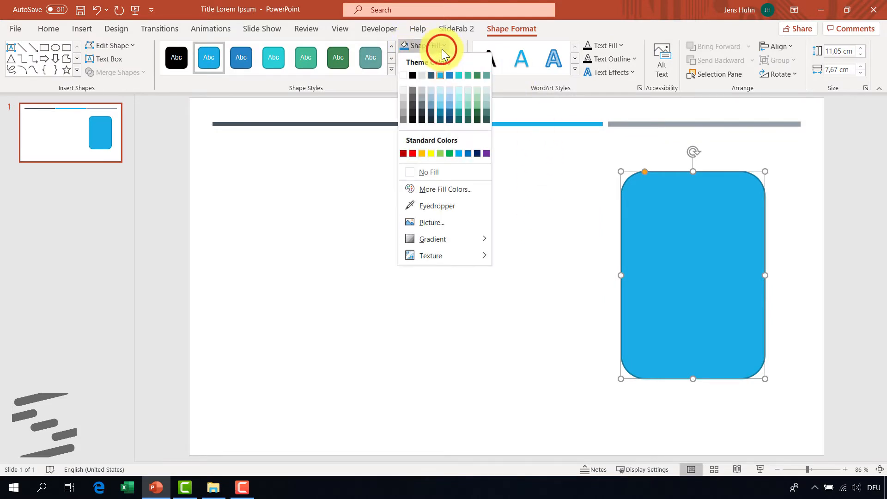
{"action": "left_click", "coordinate": [184, 51]}
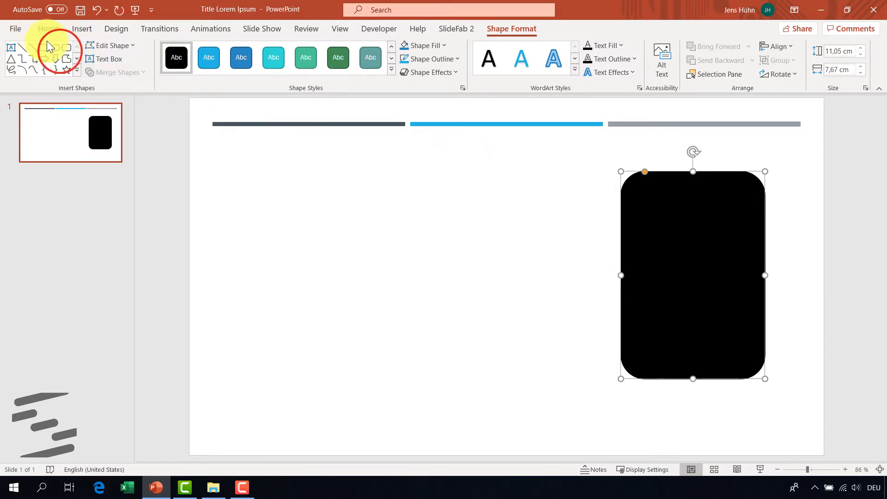
Draw a circle about 2.86 cm in diameter inside the black shape and duplicate it into a vertical column of three.
{"action": "left_click", "coordinate": [56, 48]}
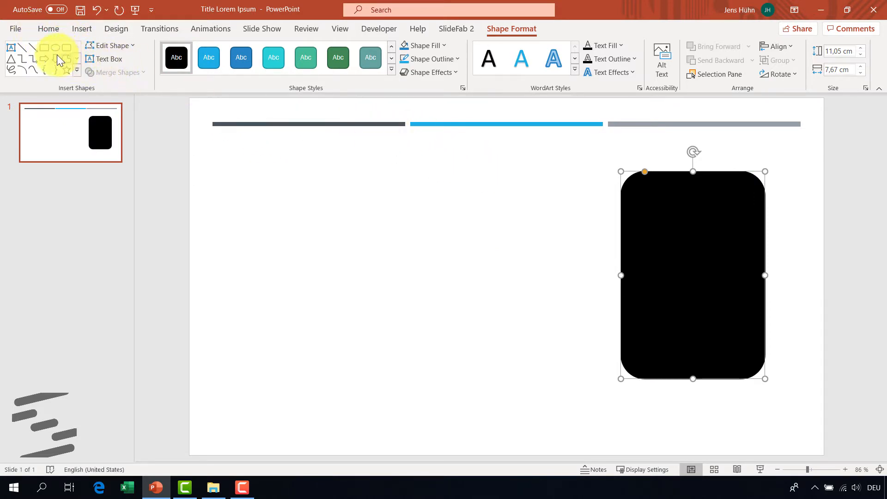
{"action": "left_click", "coordinate": [56, 47]}
{"action": "left_click_drag", "start_coordinate": [654, 196], "coordinate": [694, 278]}
{"action": "key", "text": "ctrl+d"}
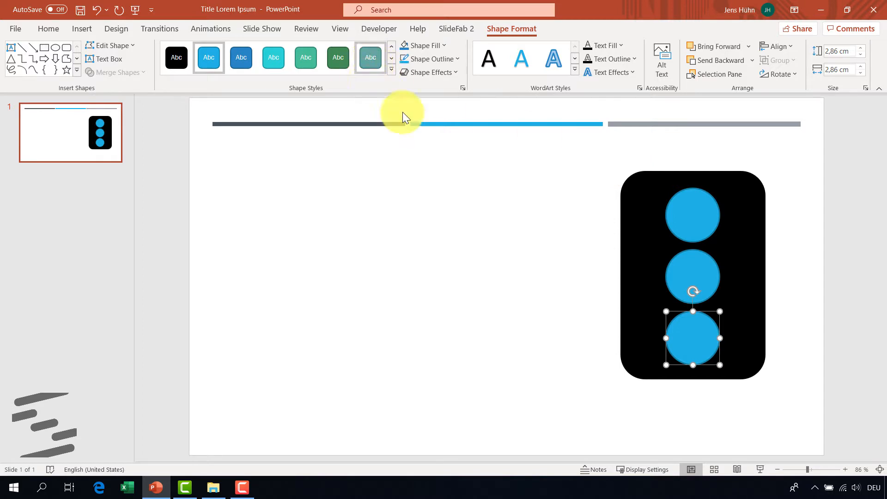
Remove the outline from all three circles in the black shape.
{"action": "left_click", "coordinate": [392, 67]}
{"action": "left_click", "coordinate": [526, 211]}
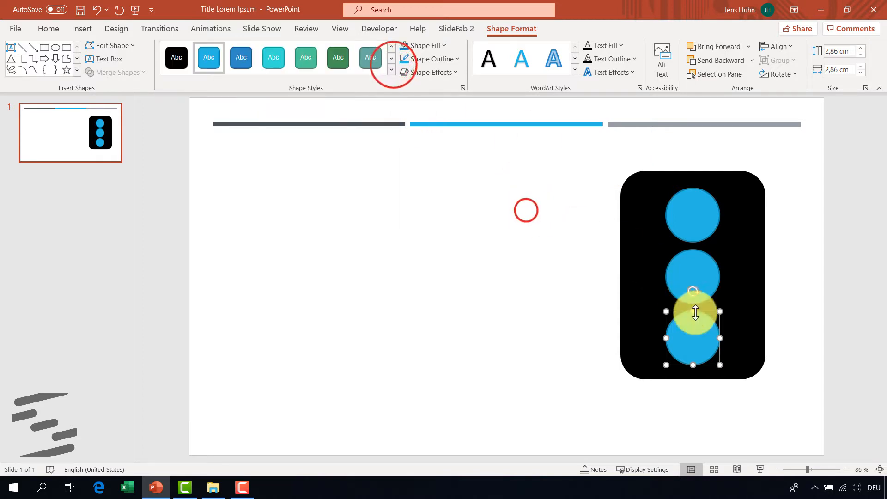
{"action": "left_click", "coordinate": [702, 267], "text": "shift"}
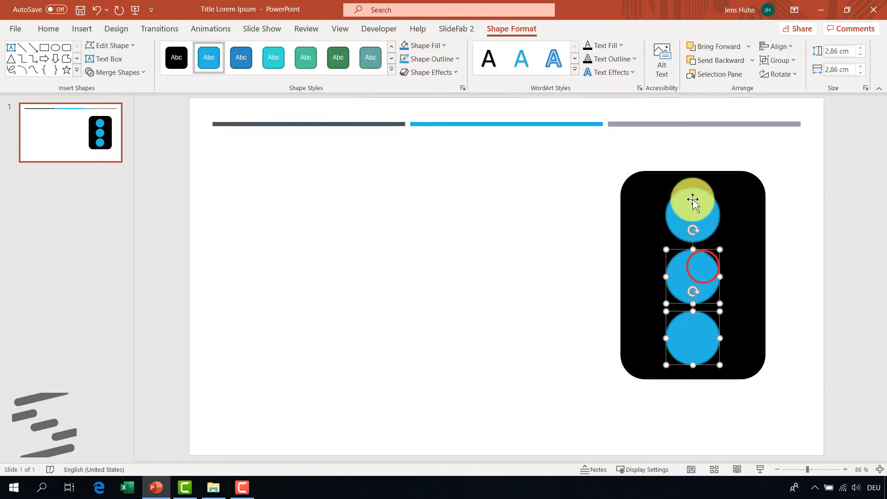
{"action": "left_click", "coordinate": [692, 199], "text": "shift"}
{"action": "left_click", "coordinate": [457, 58]}
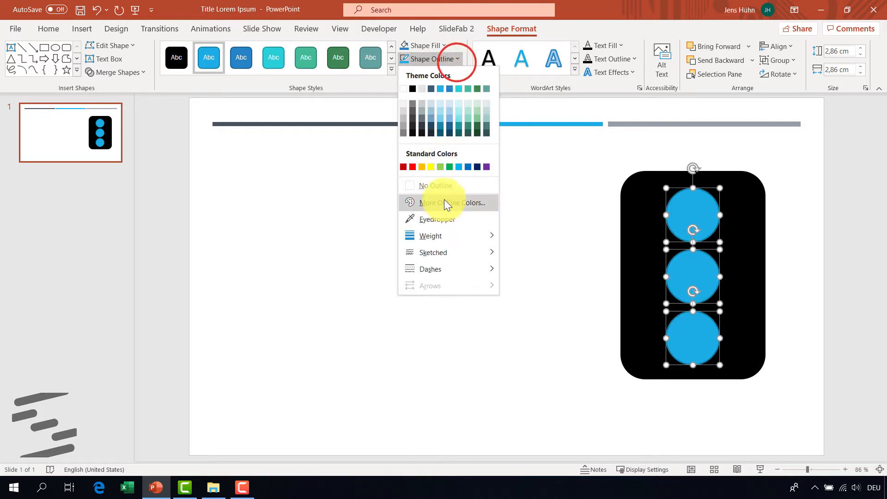
{"action": "left_click", "coordinate": [444, 185]}
{"action": "left_click", "coordinate": [564, 208]}
Fill the top circle with red, the middle one with yellow and the bottom one with light green.
{"action": "left_click", "coordinate": [707, 207]}
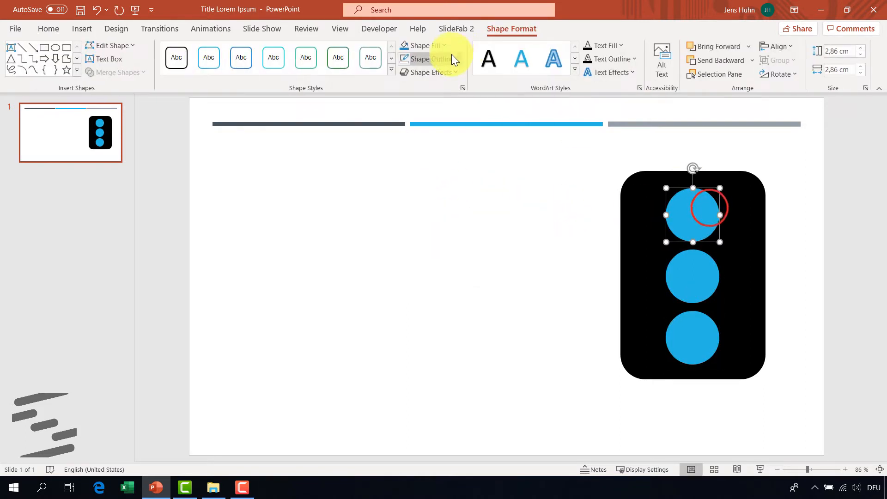
{"action": "left_click", "coordinate": [442, 46]}
{"action": "left_click", "coordinate": [410, 151]}
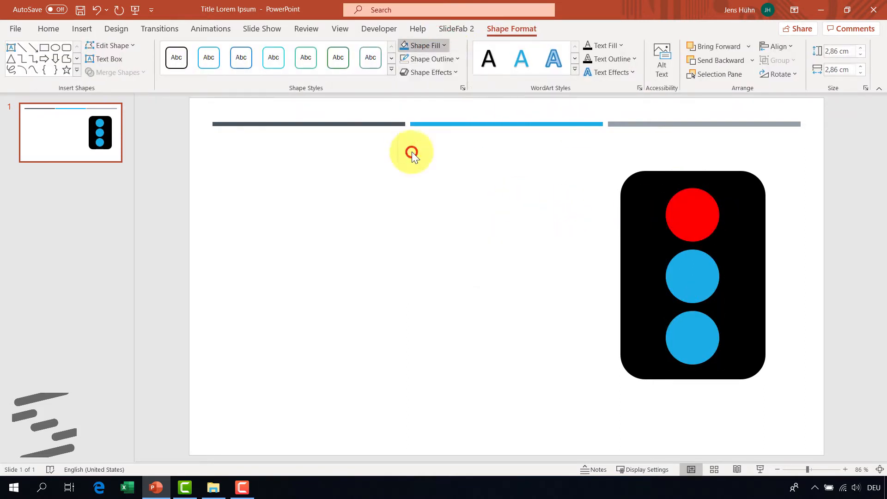
{"action": "left_click", "coordinate": [689, 267]}
{"action": "left_click", "coordinate": [443, 45]}
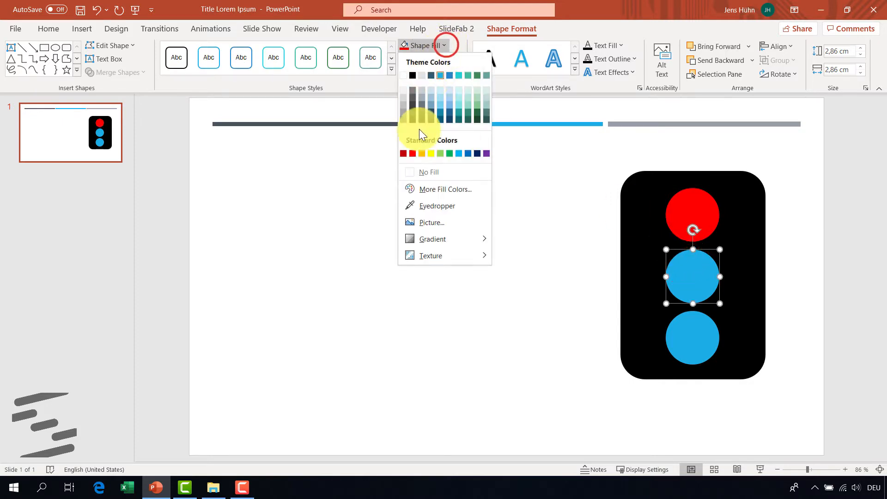
{"action": "left_click", "coordinate": [432, 153]}
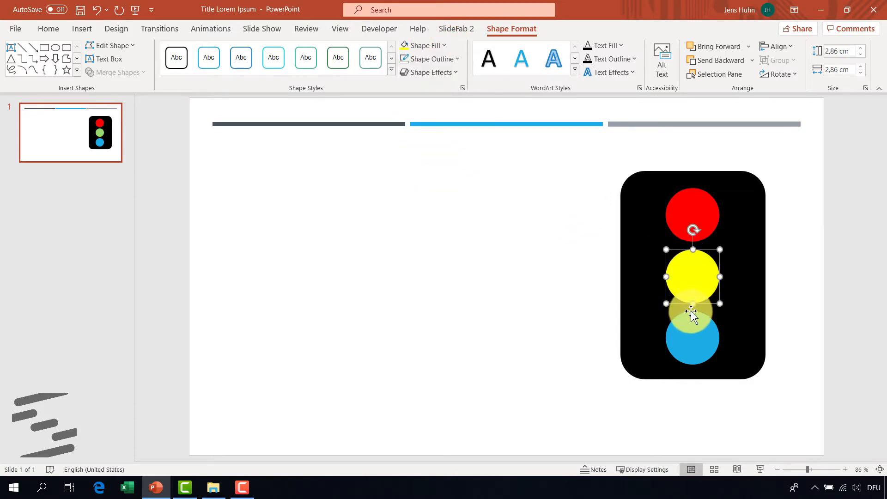
{"action": "left_click", "coordinate": [697, 336]}
{"action": "left_click", "coordinate": [444, 46]}
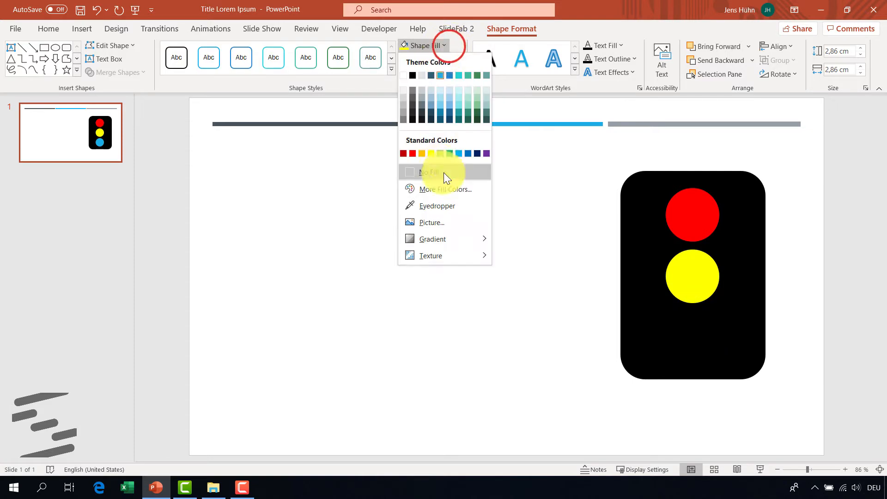
{"action": "left_click", "coordinate": [441, 154]}
{"action": "left_click", "coordinate": [401, 253]}
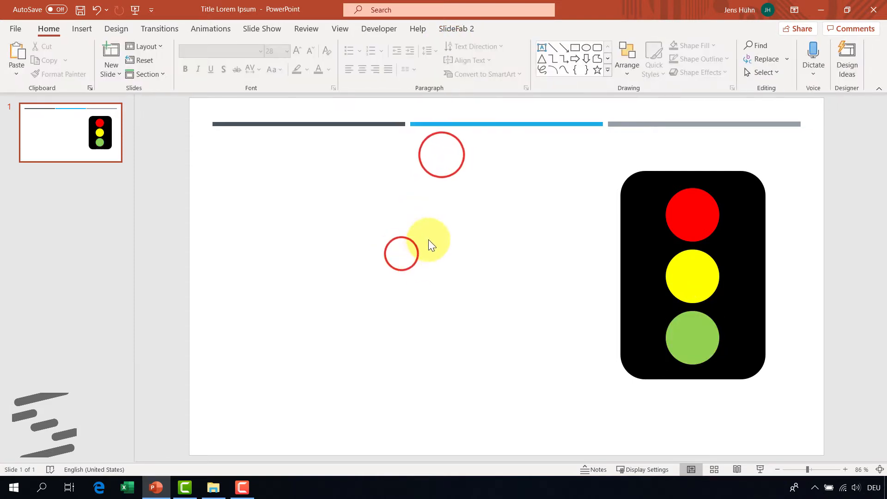
Draw a rectangle about 6.6 cm high and 15.8 cm wide beside the traffic light and enter the text XXX in it.
{"action": "left_click", "coordinate": [79, 27]}
{"action": "left_click", "coordinate": [183, 77]}
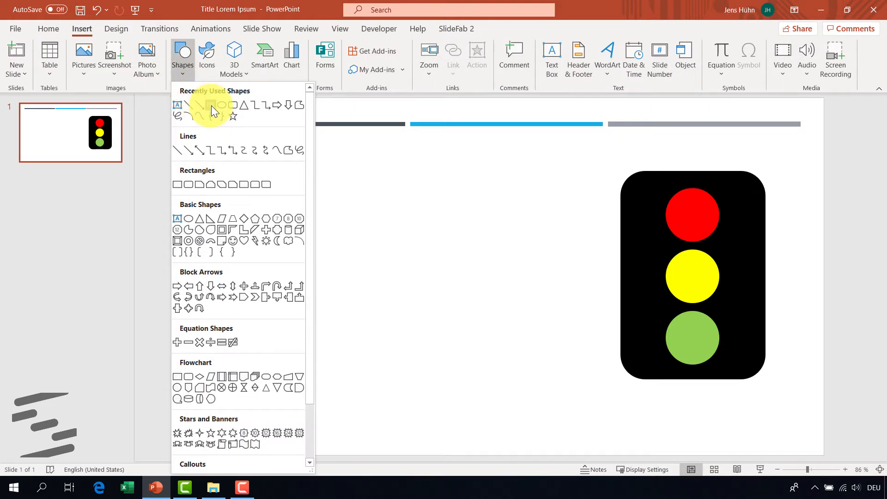
{"action": "left_click", "coordinate": [212, 105]}
{"action": "left_click_drag", "start_coordinate": [255, 206], "coordinate": [552, 329]}
{"action": "type", "text": "RED"}
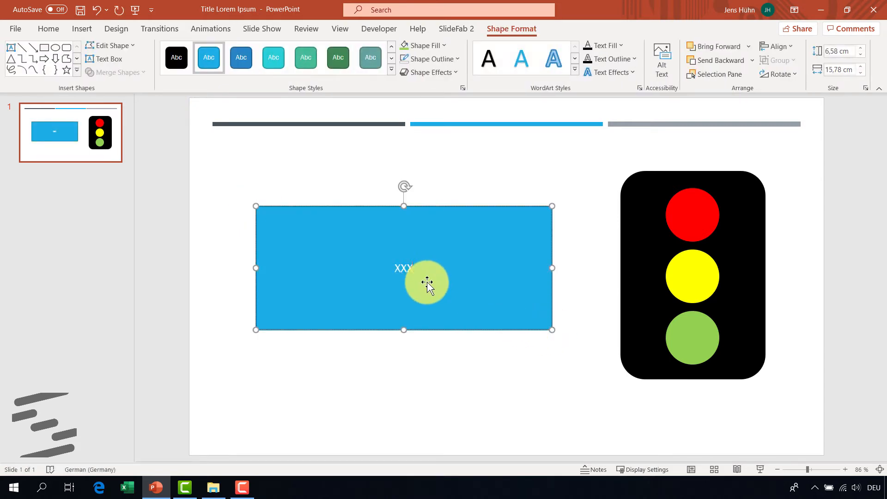
Apply the black outline style with white fill and black text to the XXX rectangle.
{"action": "left_click", "coordinate": [425, 367]}
{"action": "left_click", "coordinate": [411, 301]}
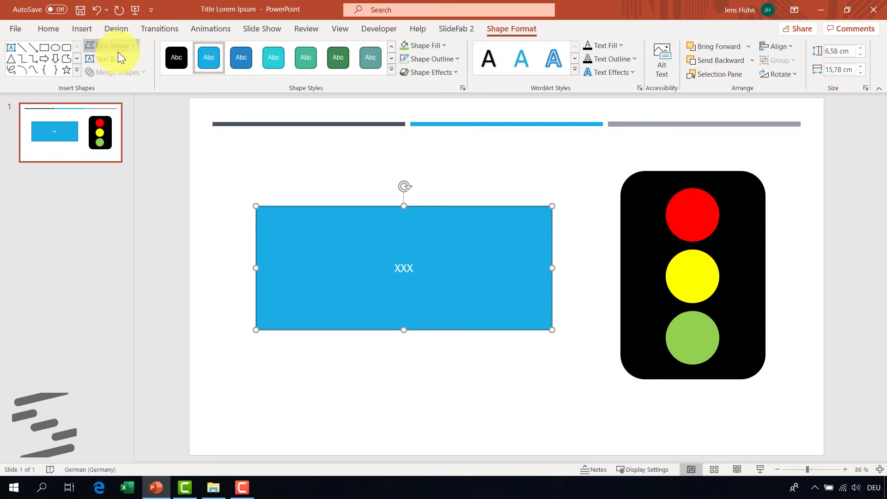
{"action": "left_click", "coordinate": [391, 69]}
{"action": "left_click", "coordinate": [189, 95]}
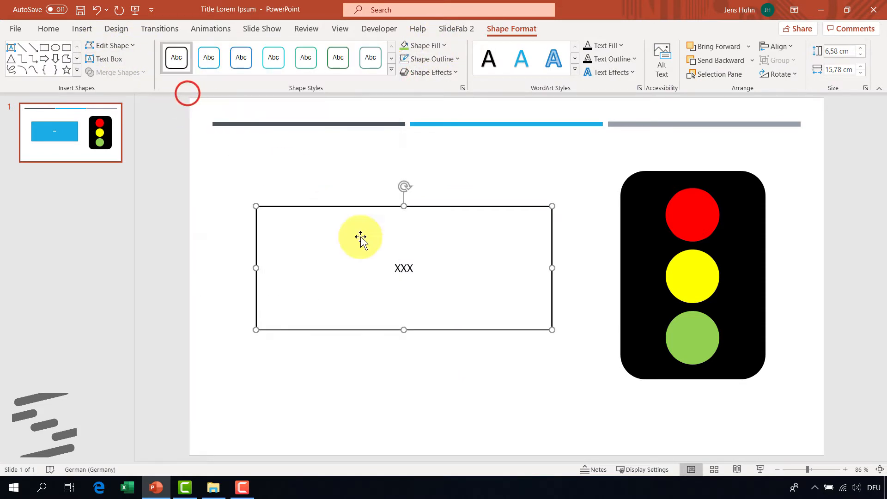
Increase the font size of the rectangle's XXX text to 66 and deselect the shape.
{"action": "left_click", "coordinate": [52, 30]}
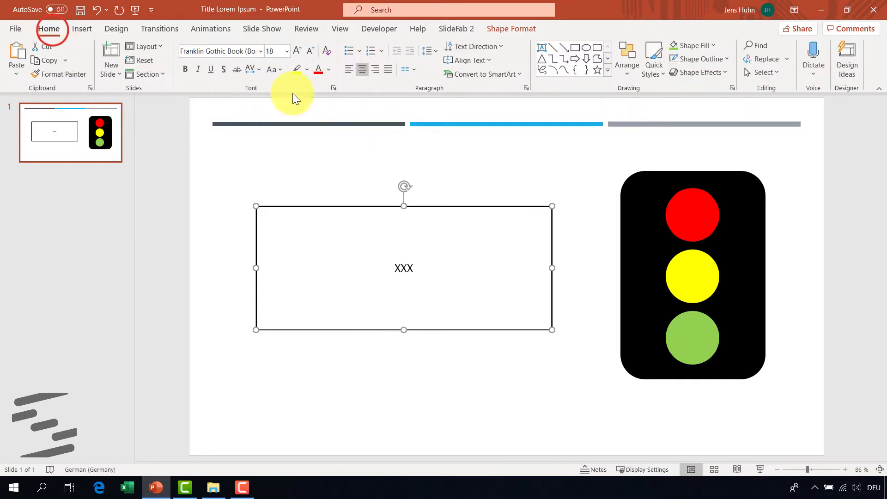
{"action": "left_click", "coordinate": [295, 52]}
{"action": "left_click", "coordinate": [295, 52]}
{"action": "left_click", "coordinate": [295, 51]}
{"action": "left_click", "coordinate": [294, 52]}
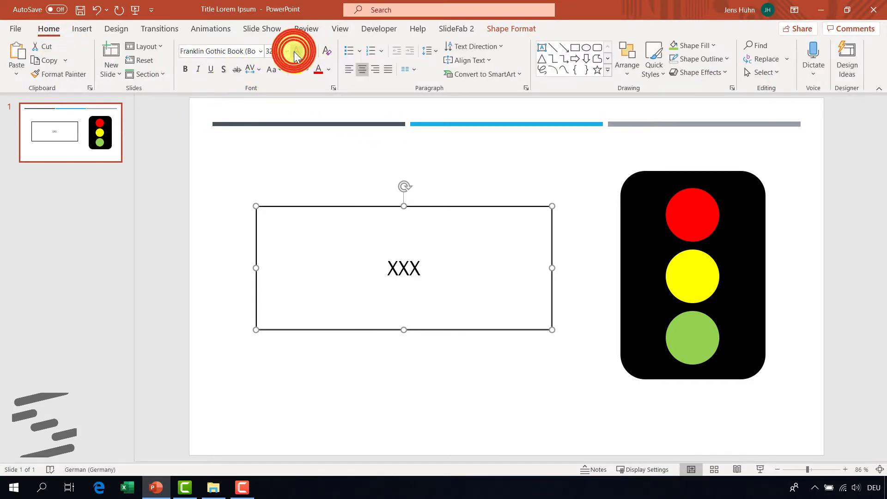
{"action": "left_click", "coordinate": [295, 52]}
{"action": "left_click", "coordinate": [294, 52]}
{"action": "left_click", "coordinate": [295, 52]}
{"action": "left_click", "coordinate": [295, 51]}
{"action": "left_click", "coordinate": [294, 52]}
{"action": "left_click", "coordinate": [295, 52]}
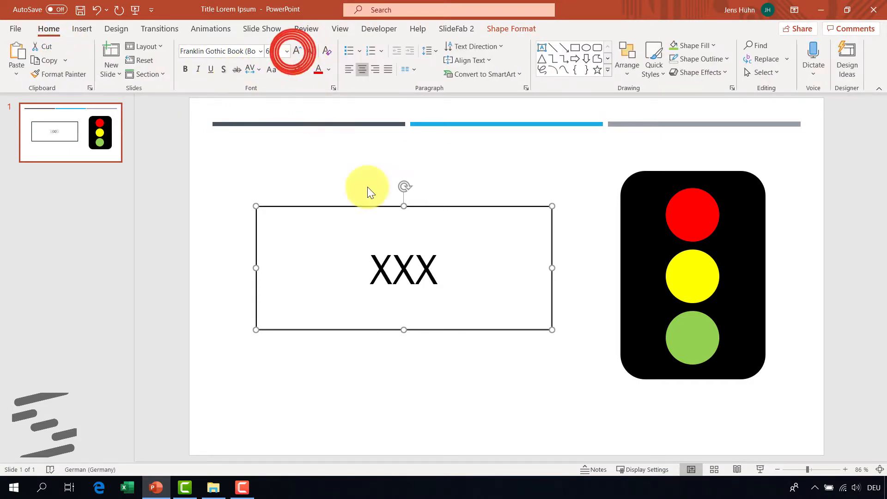
{"action": "left_click", "coordinate": [466, 390]}
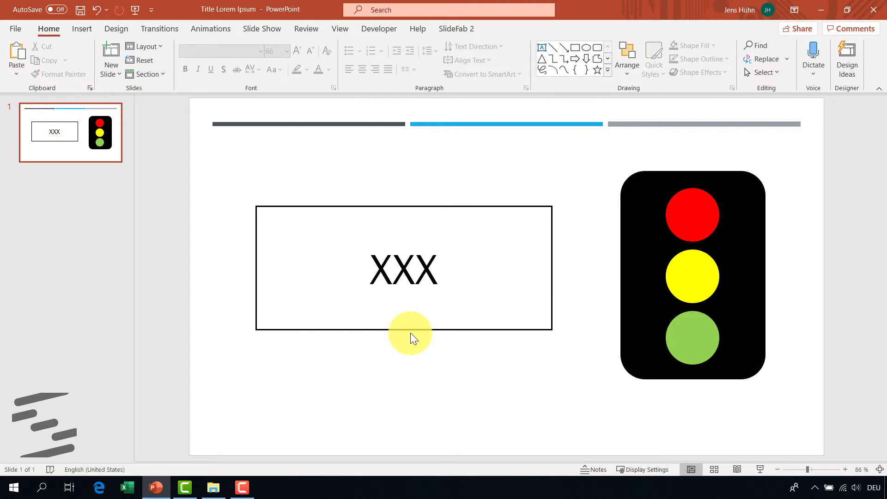
{"action": "left_click", "coordinate": [413, 365]}
Switch to Excel and create a blank workbook.
{"action": "left_click", "coordinate": [127, 489]}
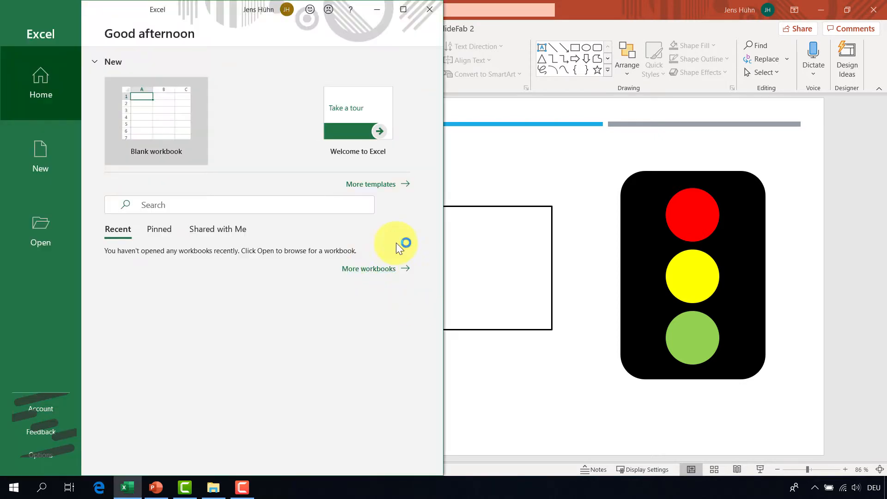
{"action": "left_click", "coordinate": [170, 110]}
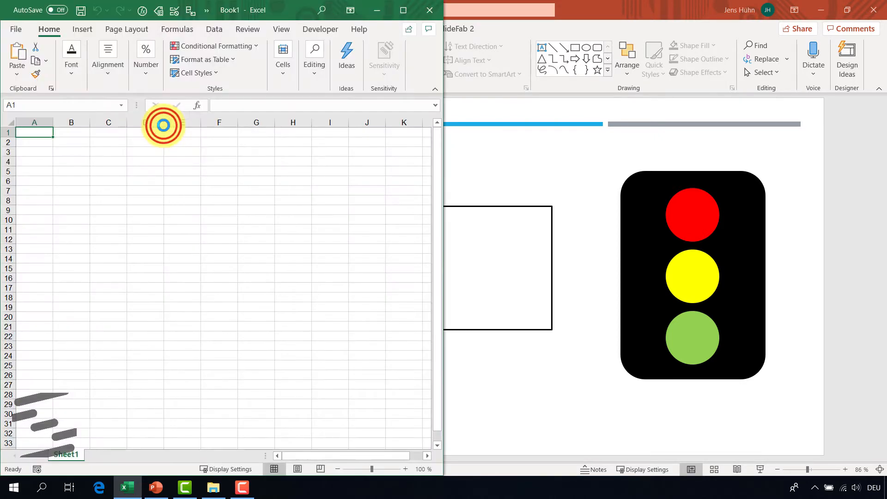
Maximize the workbook window and list Red, Yellow and Green in cells A4 to A6.
{"action": "left_click", "coordinate": [404, 11]}
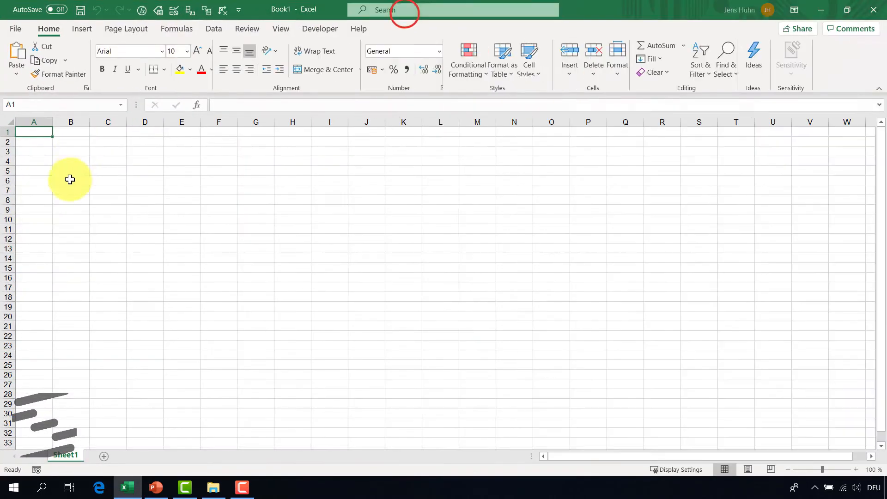
{"action": "left_click", "coordinate": [45, 161]}
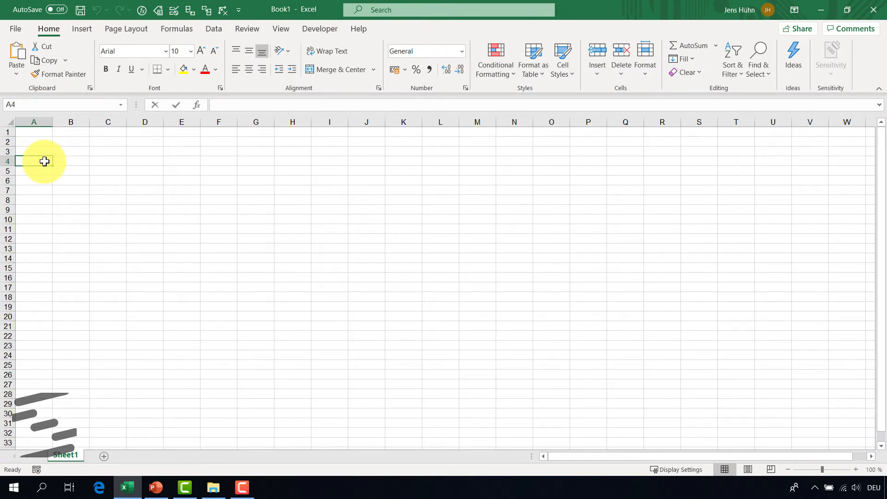
{"action": "type", "text": "Ye"}
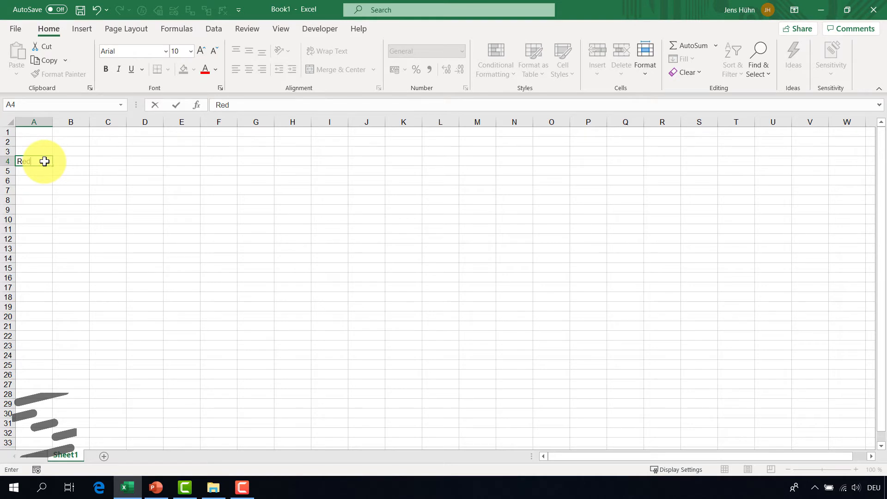
{"action": "key", "text": "Return"}
{"action": "type", "text": "Yell"}
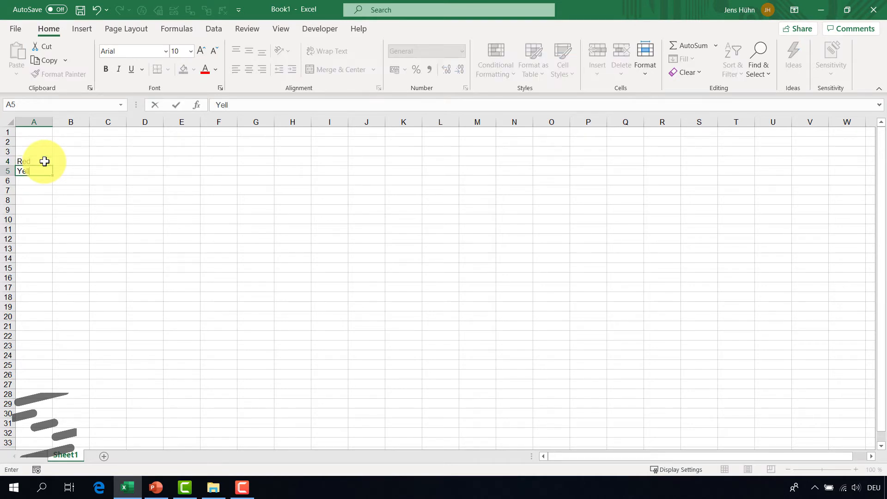
{"action": "type", "text": "ow"}
{"action": "key", "text": "Return"}
{"action": "type", "text": "Green"}
{"action": "key", "text": "Return"}
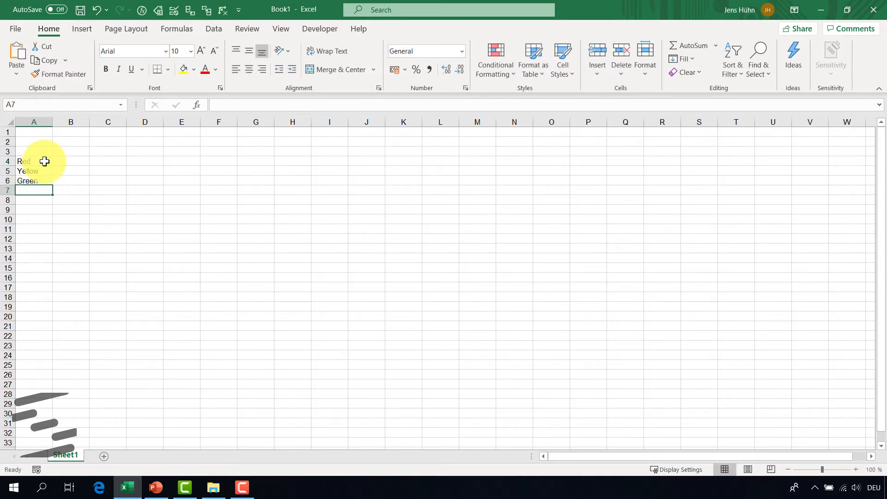
Enter the heading Colors in cell A3 above the colour list.
{"action": "left_click", "coordinate": [44, 161]}
{"action": "type", "text": "Color"}
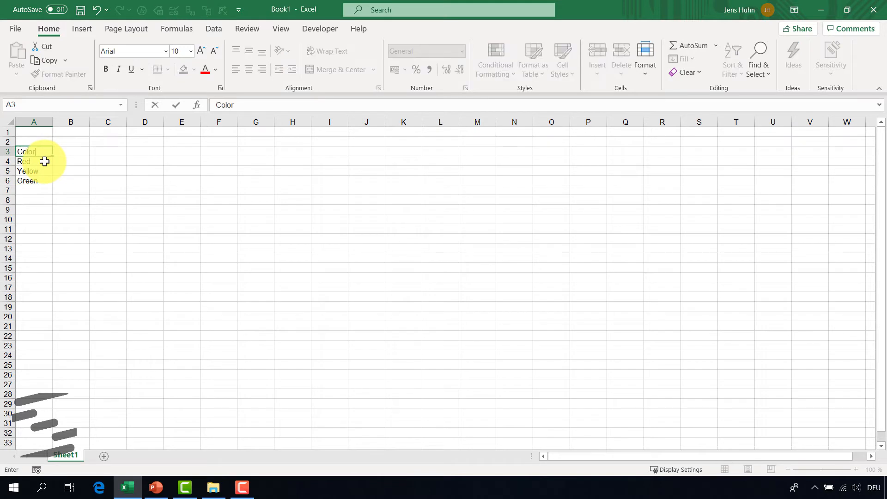
{"action": "type", "text": "s"}
{"action": "key", "text": "Return"}
Convert the range A3:A6 into a table with headers and deselect it.
{"action": "key", "text": "ctrl+t"}
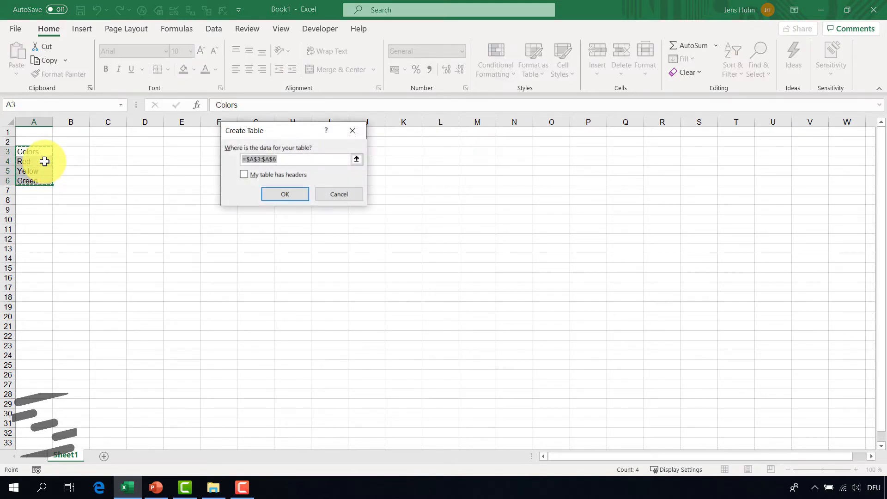
{"action": "key", "text": "Tab"}
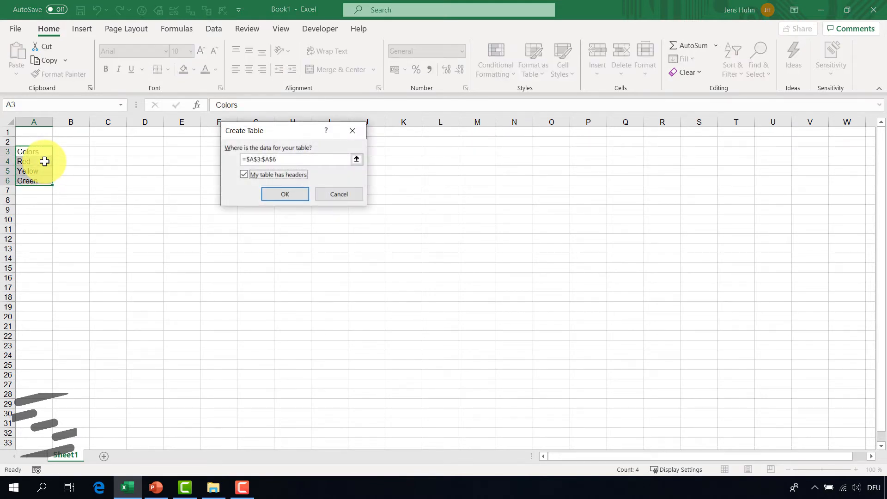
{"action": "left_click", "coordinate": [280, 193]}
{"action": "left_click", "coordinate": [280, 189]}
{"action": "left_click", "coordinate": [113, 150]}
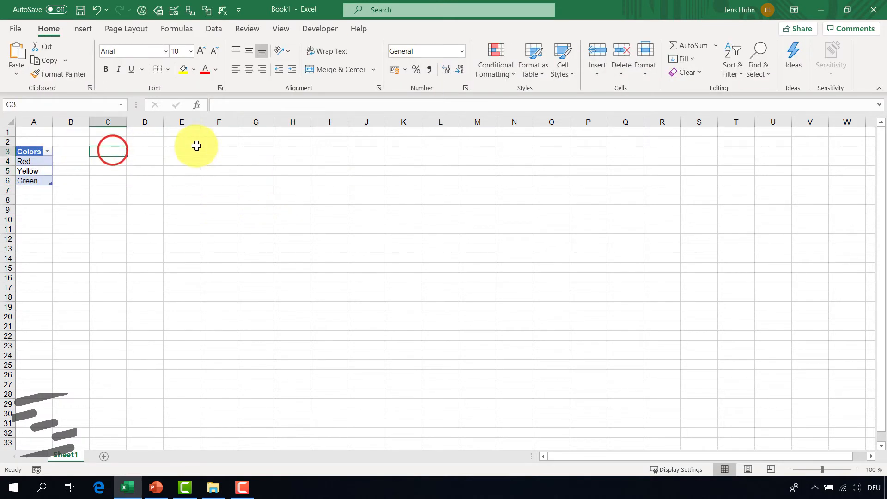
Rename the table containing the colour list to ColorTable.
{"action": "left_click", "coordinate": [32, 164]}
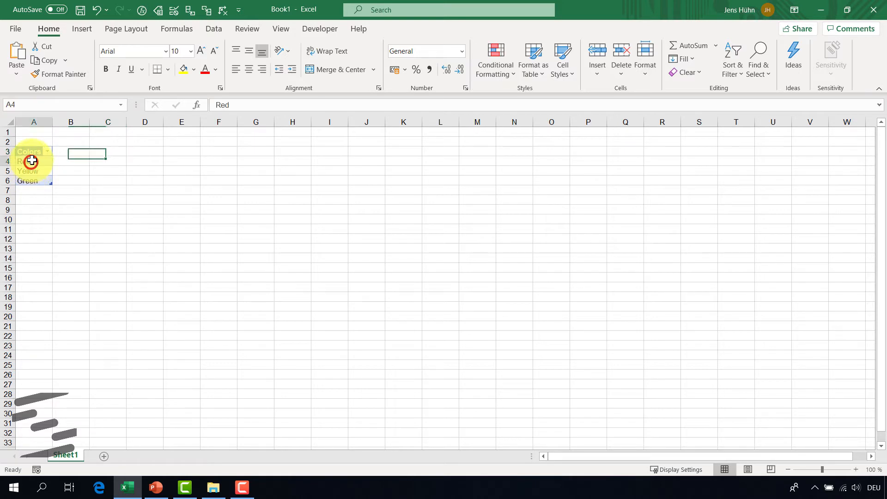
{"action": "left_click", "coordinate": [359, 30]}
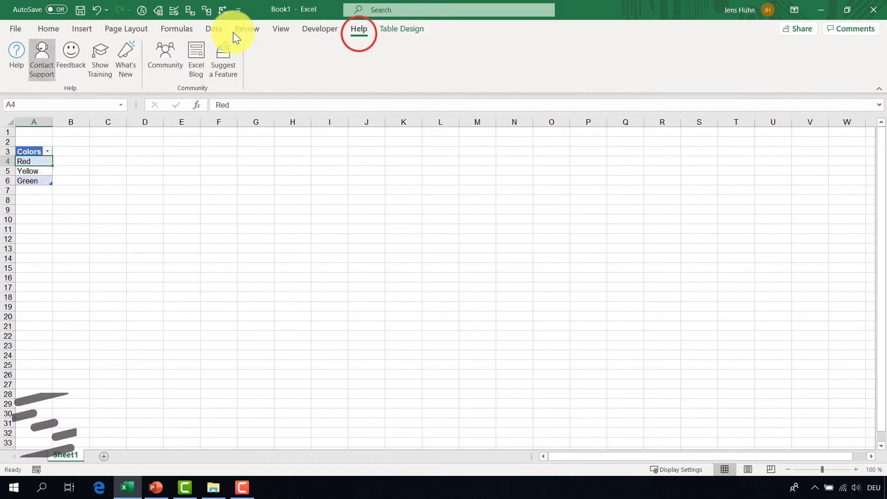
{"action": "left_click", "coordinate": [414, 29]}
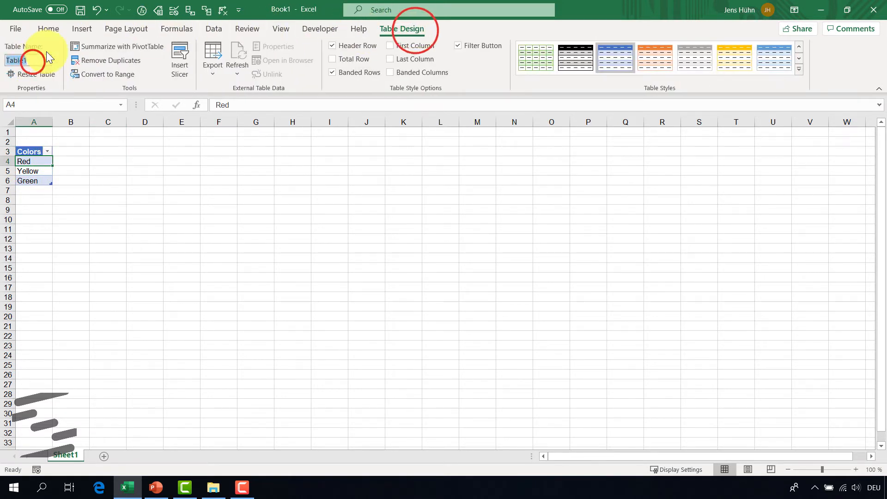
{"action": "left_click", "coordinate": [37, 60]}
{"action": "type", "text": "Colo"}
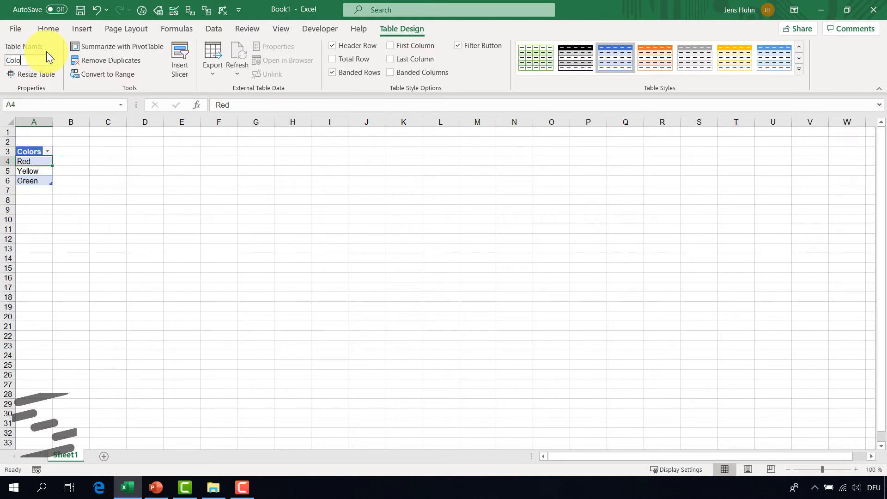
{"action": "type", "text": "rTable"}
{"action": "key", "text": "Return"}
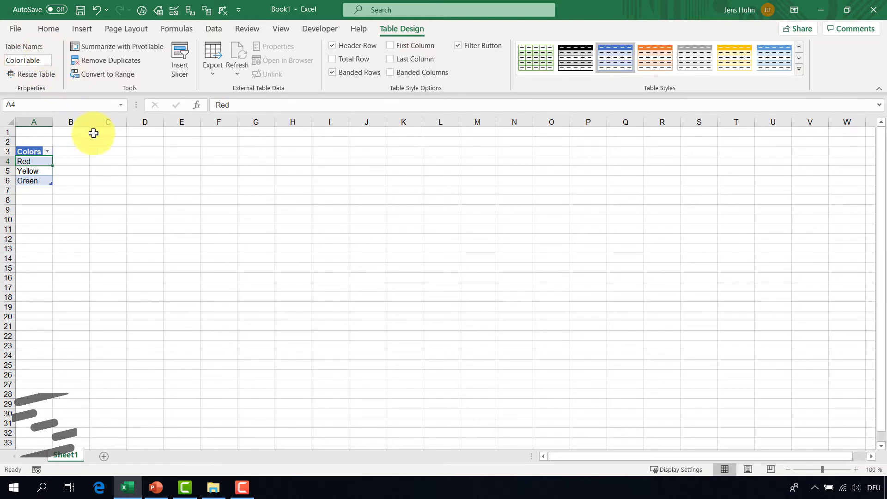
Enter the label Current Color in cell C3 and name cell C4 below it CurrentColor.
{"action": "left_click", "coordinate": [100, 153]}
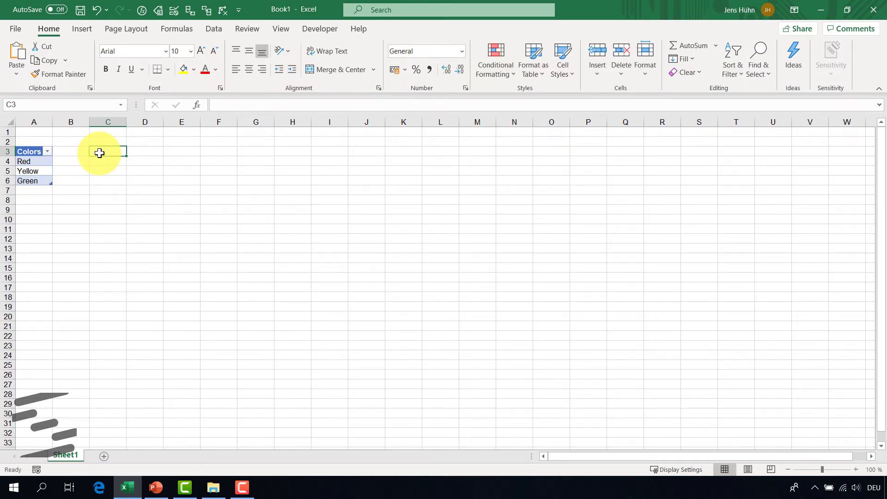
{"action": "type", "text": "Current"}
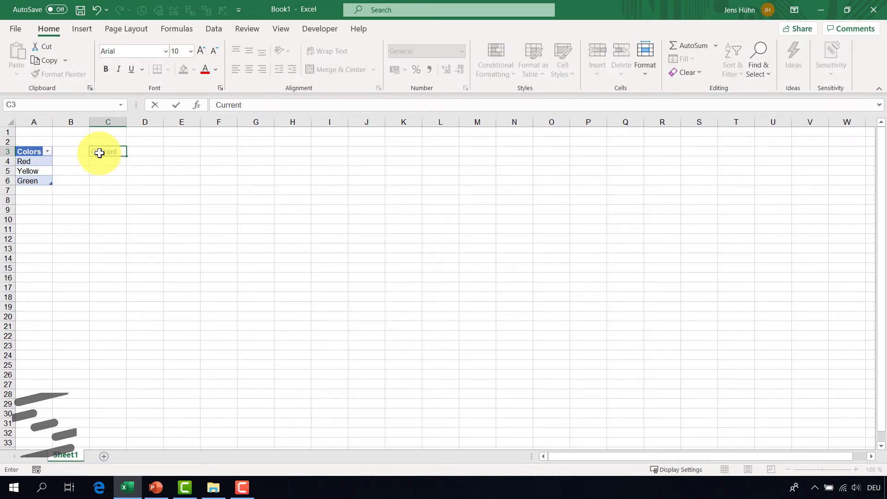
{"action": "type", "text": " Color"}
{"action": "key", "text": "Return"}
{"action": "type", "text": "C"}
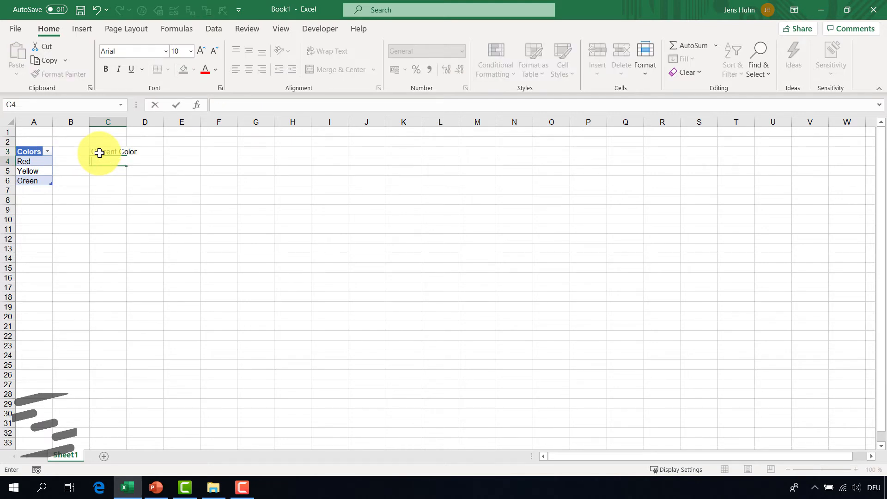
{"action": "left_click", "coordinate": [74, 104]}
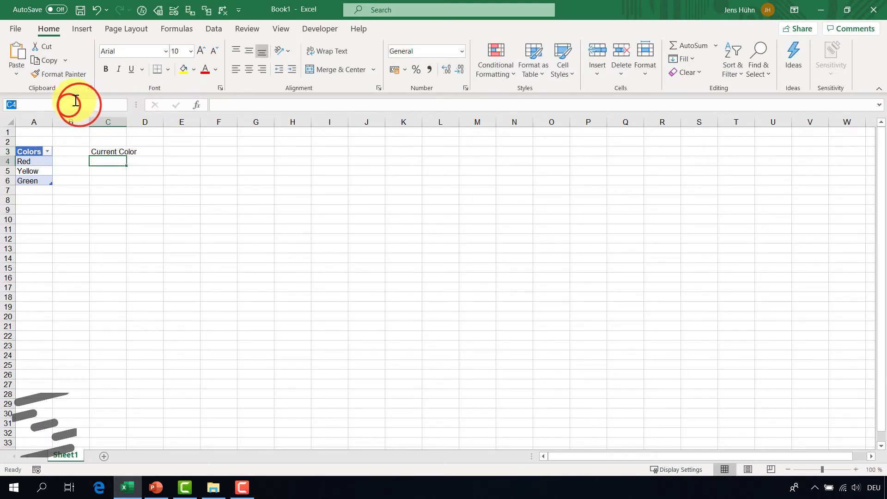
{"action": "type", "text": "CurrentColor"}
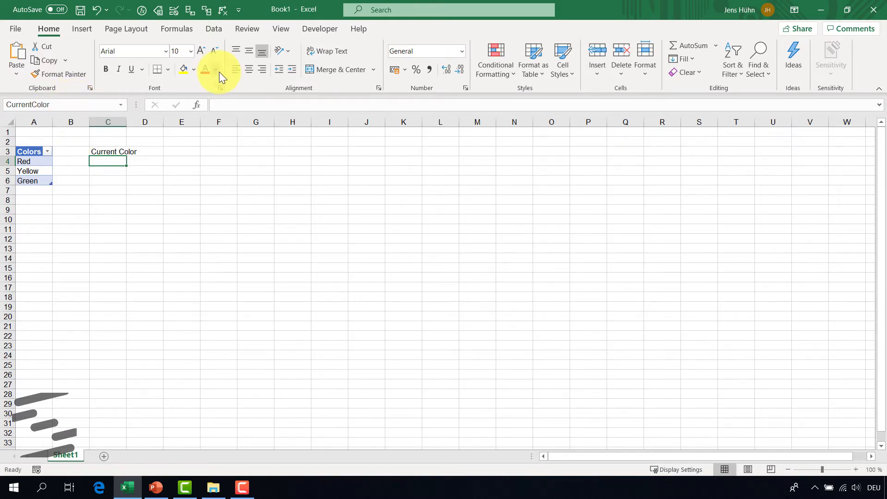
Enter Red in the CurrentColor cell and fill the cell with yellow.
{"action": "type", "text": "Re"}
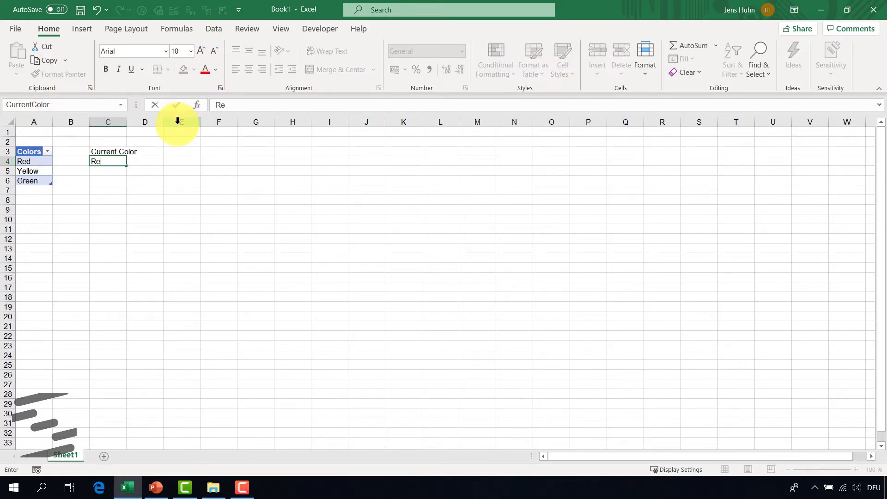
{"action": "type", "text": "d"}
{"action": "key", "text": "ctrl+Return"}
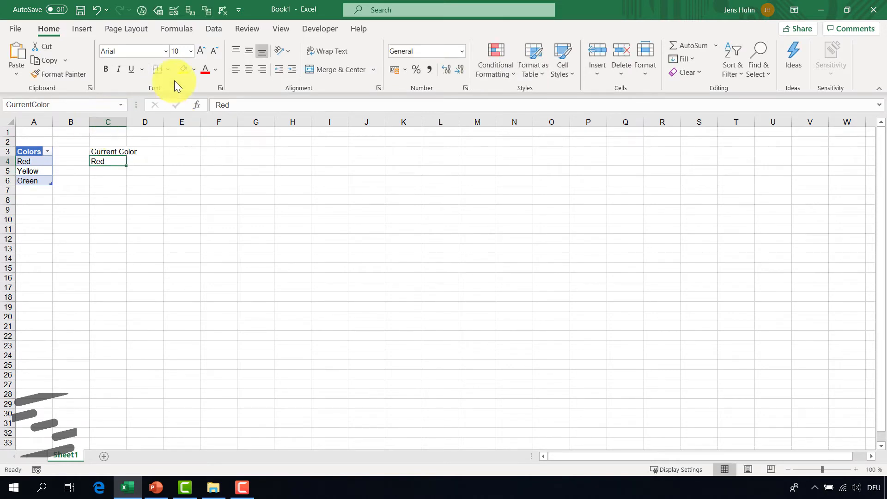
{"action": "left_click", "coordinate": [184, 69]}
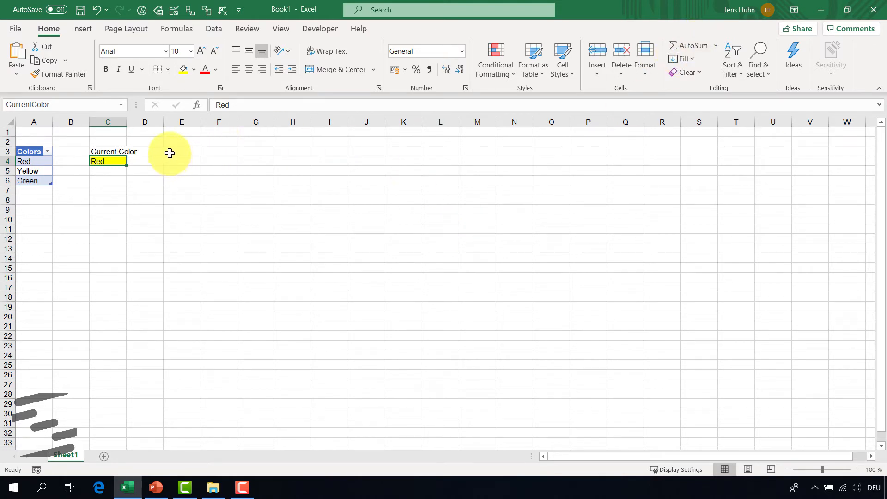
Enter the labels Condition Red, Condition Yellow and Condition Green in E3 to E5 and fit column E's width to them.
{"action": "left_click", "coordinate": [189, 164]}
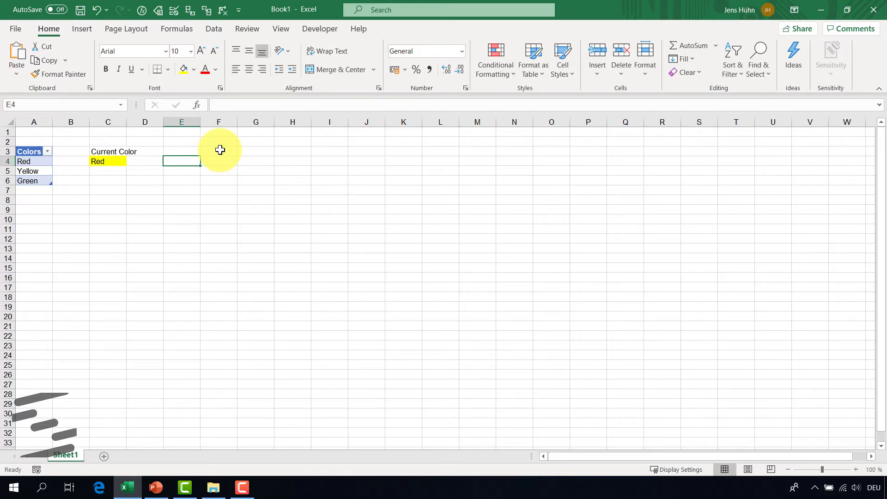
{"action": "key", "text": "Right"}
{"action": "key", "text": "Up"}
{"action": "key", "text": "Left"}
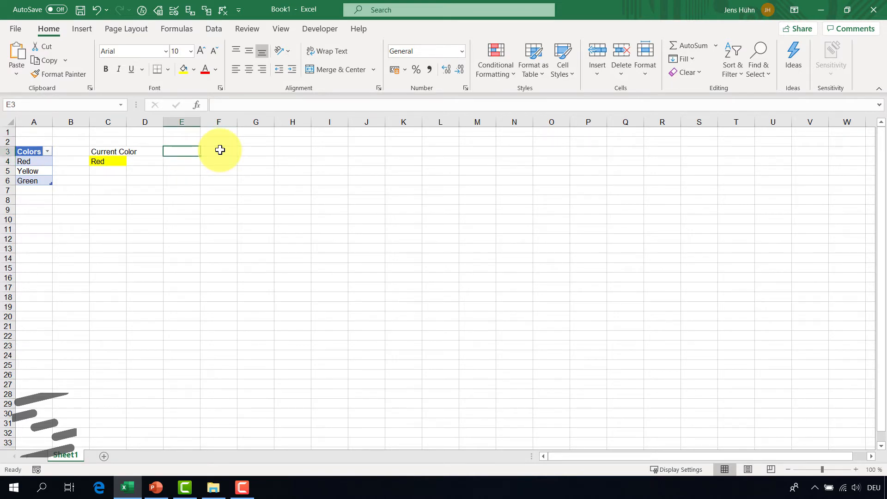
{"action": "type", "text": "Con"}
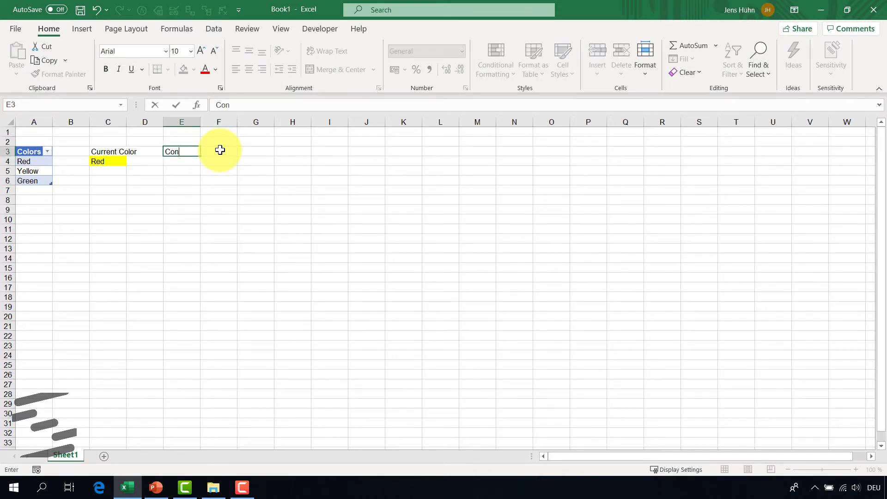
{"action": "type", "text": "dition Red"}
{"action": "key", "text": "Return"}
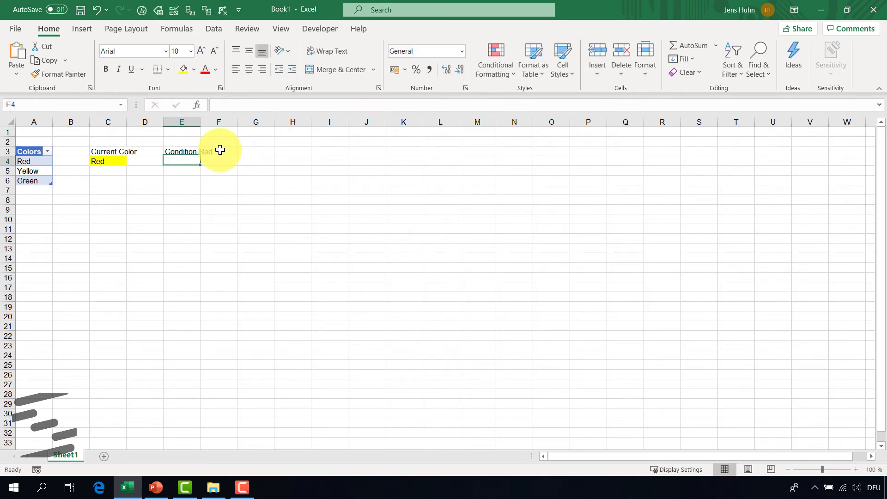
{"action": "type", "text": "Condition Yellow"}
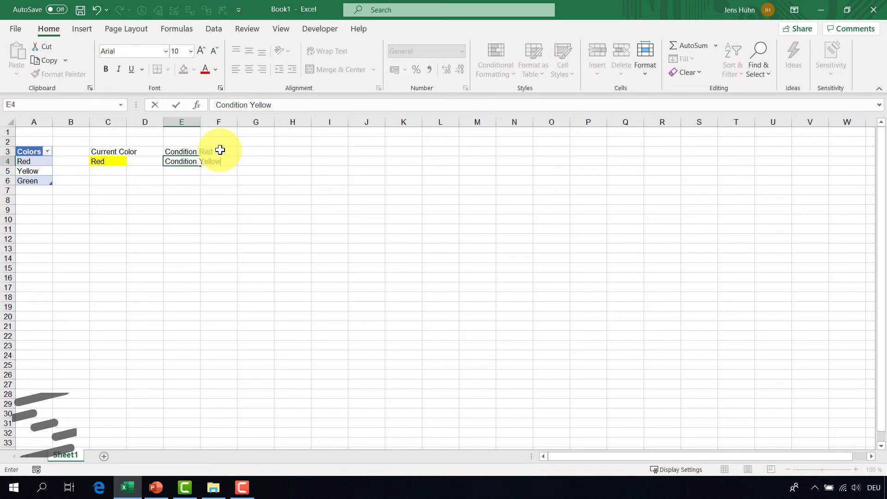
{"action": "key", "text": "Return"}
{"action": "type", "text": "Condition Green"}
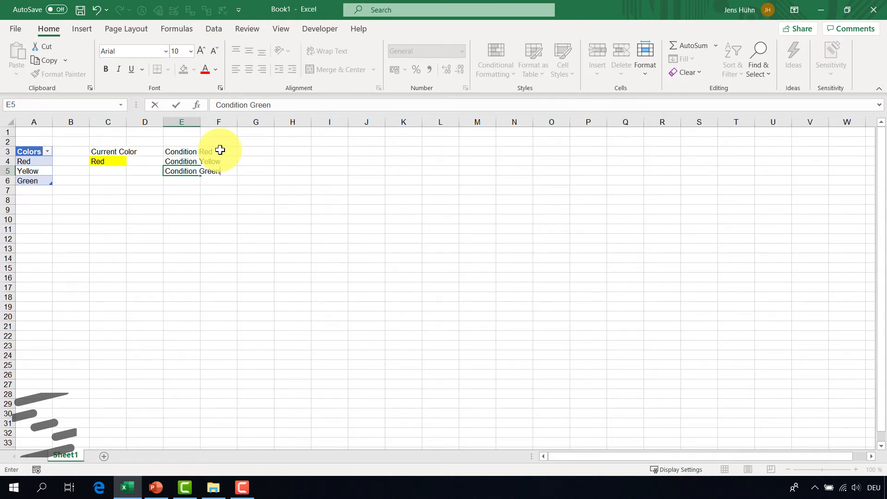
{"action": "key", "text": "Return"}
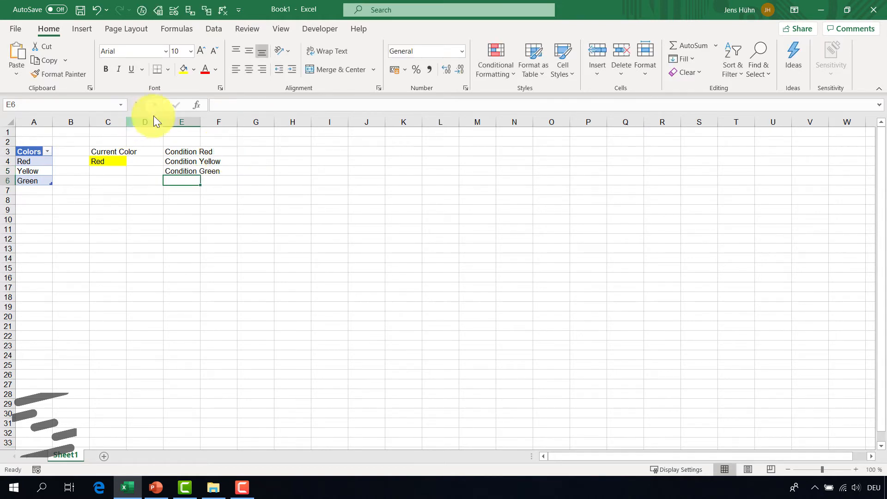
{"action": "left_click_drag", "start_coordinate": [203, 122], "coordinate": [203, 122]}
{"action": "double_click", "coordinate": [202, 122]}
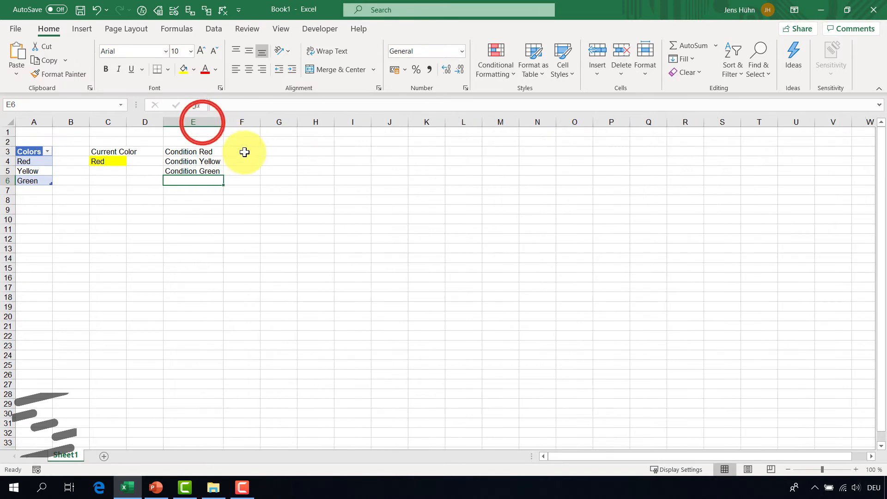
Enter the formula =IF(CurrentColor="Red";1;0) in cell F3 beside Condition Red.
{"action": "left_click", "coordinate": [245, 153]}
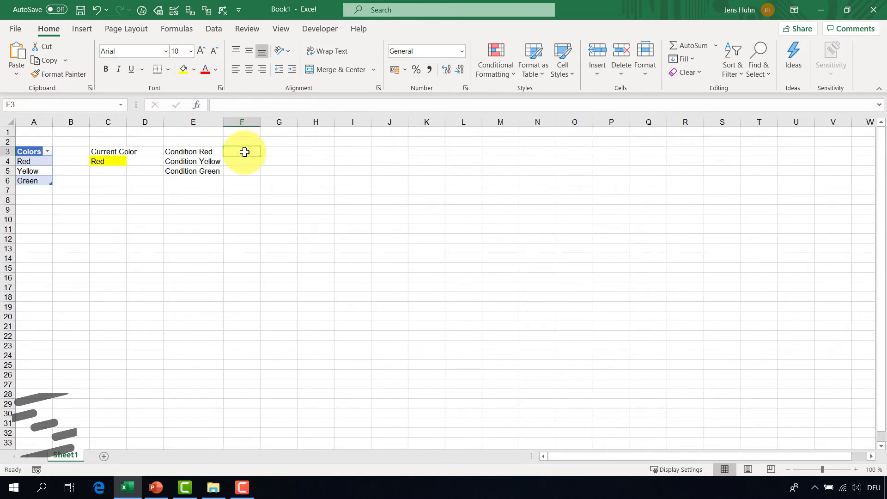
{"action": "type", "text": "="}
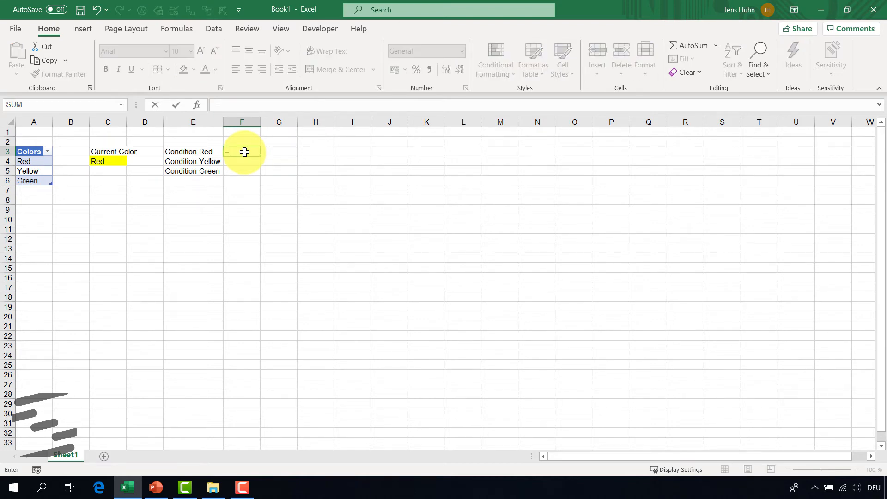
{"action": "type", "text": "IF("}
{"action": "left_click", "coordinate": [106, 159]}
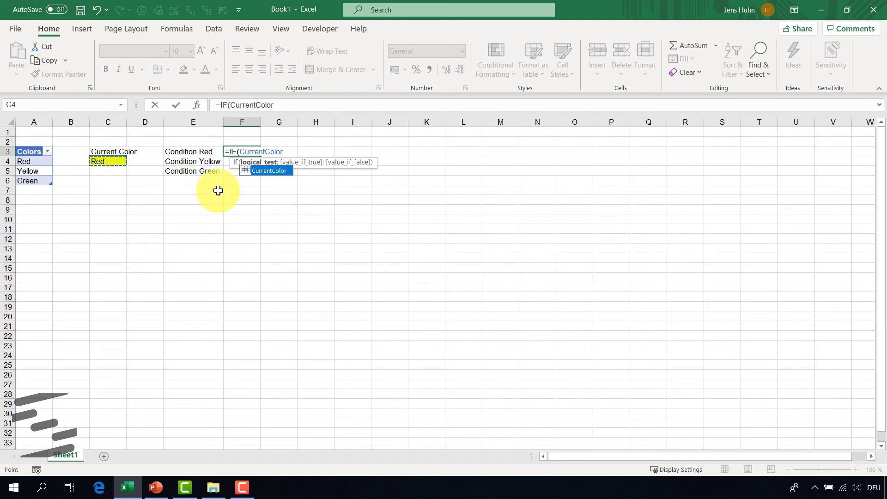
{"action": "type", "text": ";1;0)"}
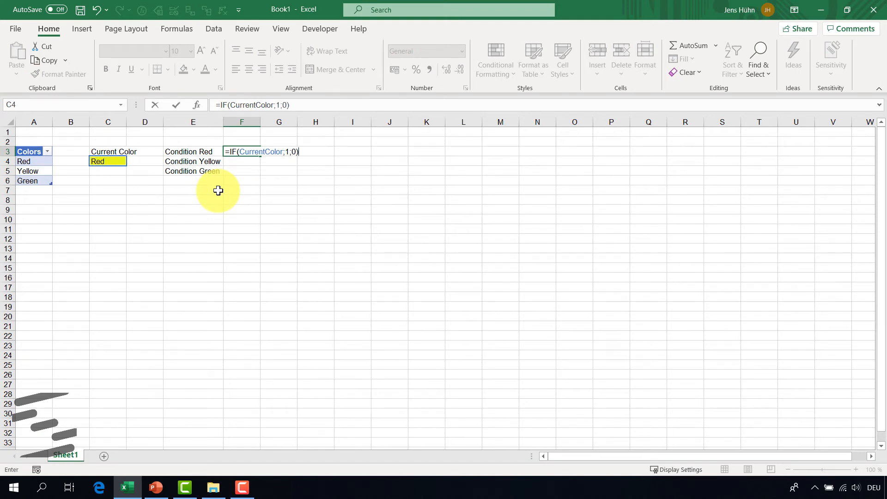
{"action": "left_click", "coordinate": [284, 152]}
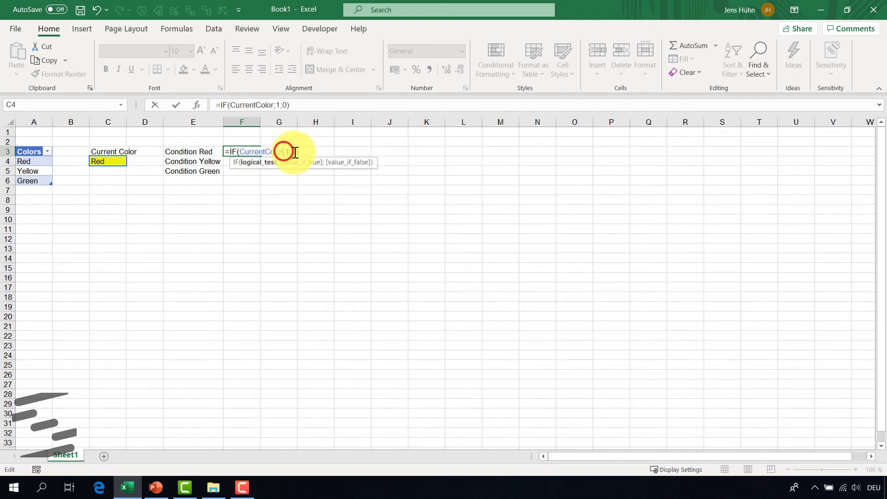
{"action": "type", "text": "=\"Red\""}
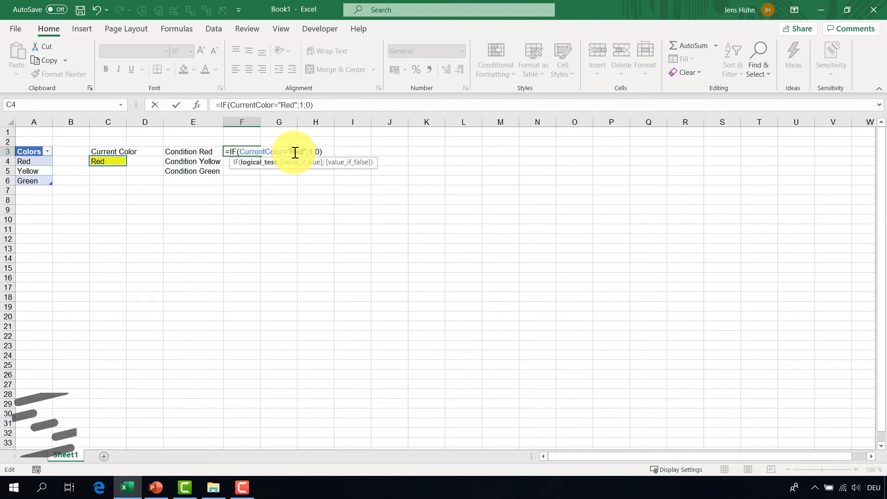
{"action": "key", "text": "Return"}
Copy the Condition Red formula to F4 and change its compared colour to "Yellow".
{"action": "key", "text": "Up"}
{"action": "key", "text": "ctrl+c"}
{"action": "key", "text": "Down"}
{"action": "key", "text": "ctrl+v"}
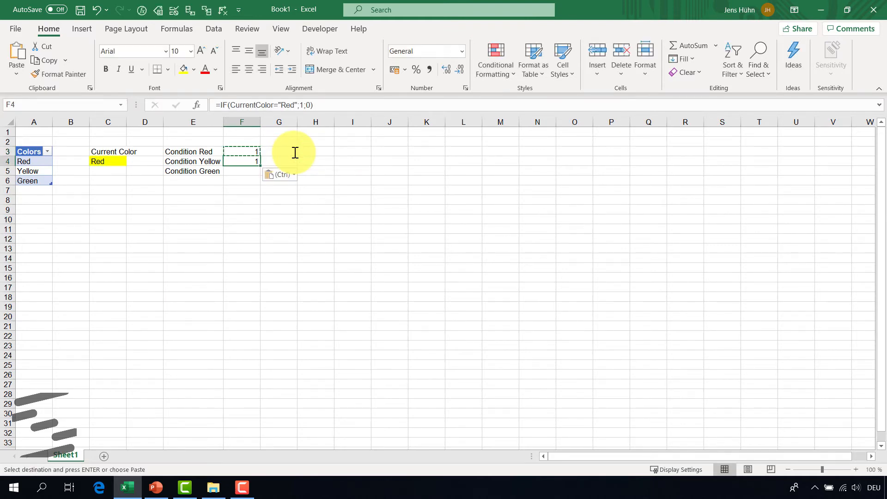
{"action": "left_click", "coordinate": [283, 104]}
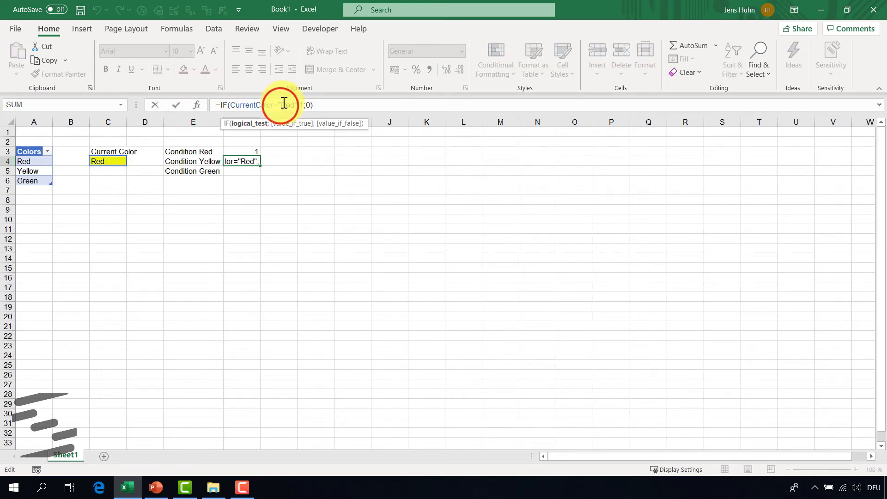
{"action": "double_click", "coordinate": [283, 102]}
{"action": "type", "text": "Yellow"}
{"action": "key", "text": "Return"}
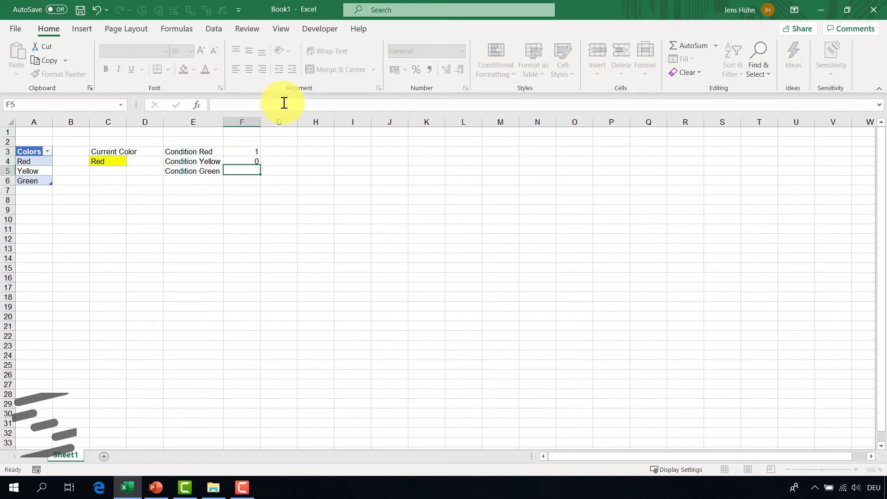
Copy the Condition Yellow formula to F5 and change its compared colour to "Green".
{"action": "key", "text": "Up"}
{"action": "key", "text": "ctrl+c"}
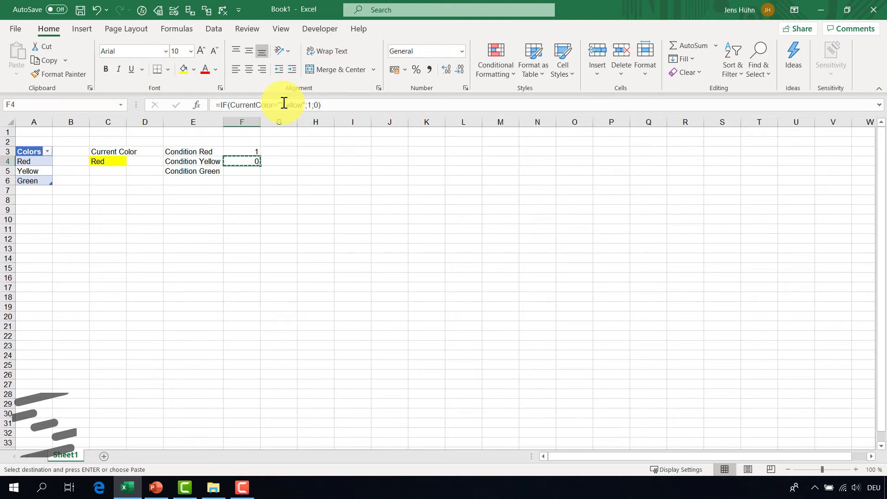
{"action": "key", "text": "Down"}
{"action": "key", "text": "ctrl+v"}
{"action": "double_click", "coordinate": [290, 105]}
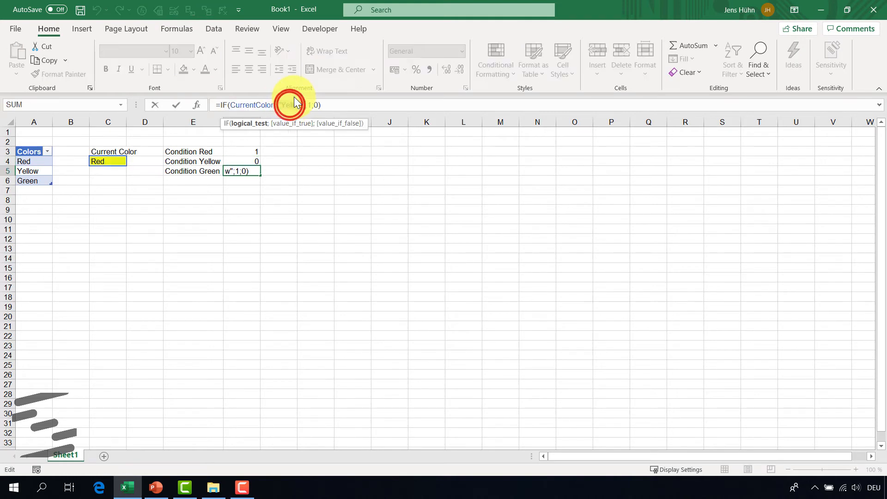
{"action": "type", "text": "Green"}
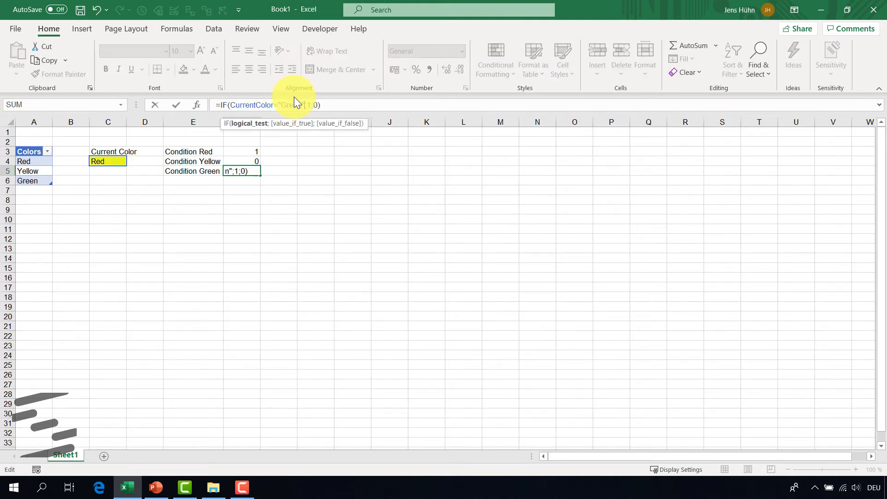
{"action": "key", "text": "Return"}
Name cell F3, which holds the Condition Red formula, ConditionRed.
{"action": "key", "text": "Up"}
{"action": "key", "text": "Up"}
{"action": "key", "text": "Up"}
{"action": "key", "text": "Down"}
{"action": "key", "text": "Up"}
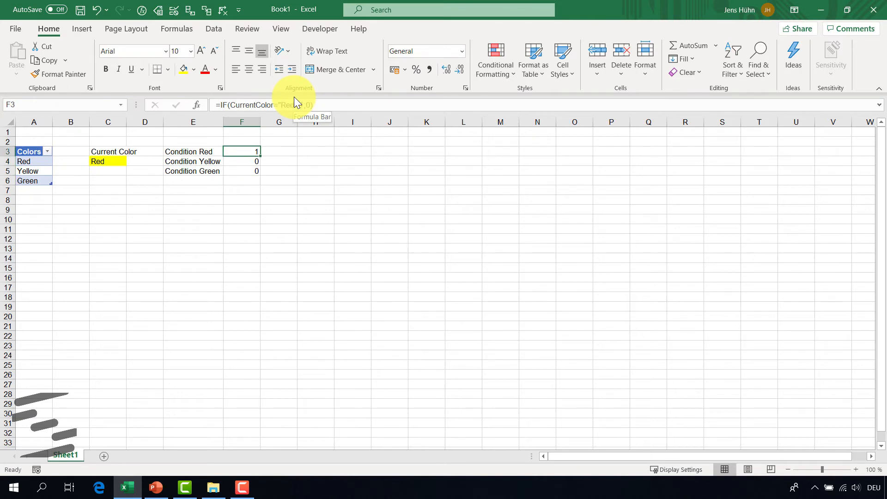
{"action": "left_click", "coordinate": [33, 107]}
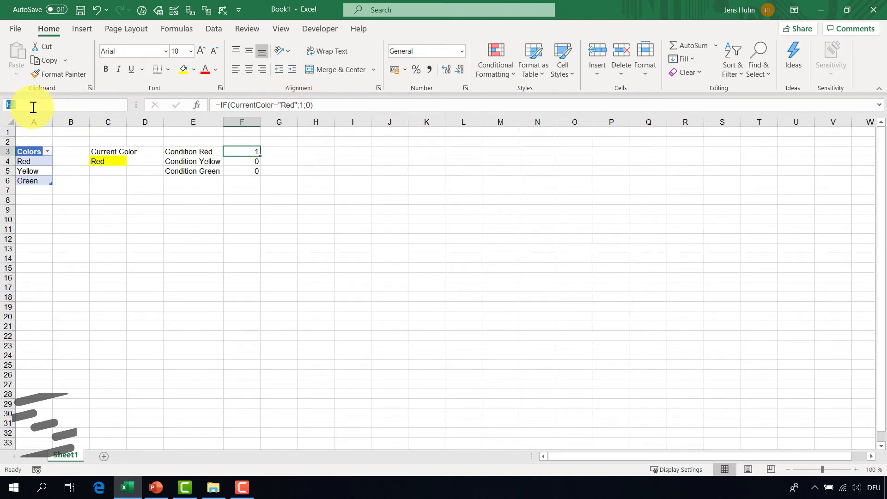
{"action": "type", "text": "ConditionRed"}
{"action": "key", "text": "Return"}
Name cell F4 ConditionYellow and cell F5 ConditionGreen.
{"action": "key", "text": "Down"}
{"action": "left_click", "coordinate": [33, 107]}
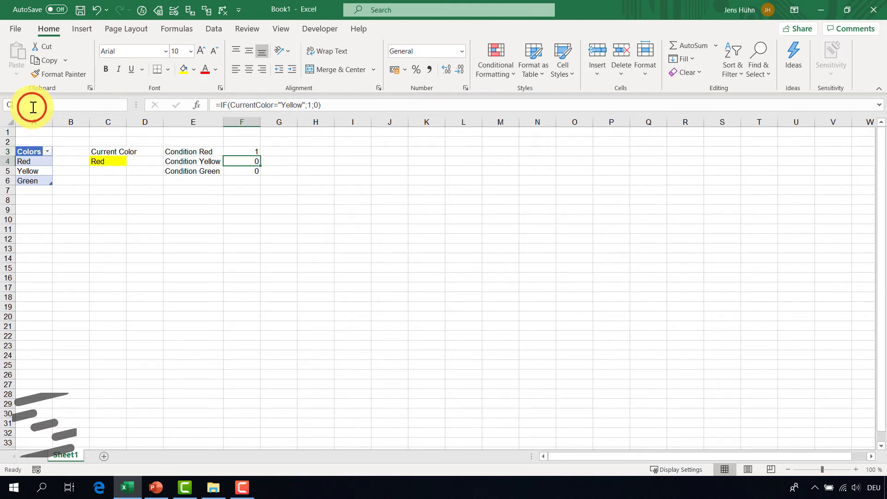
{"action": "type", "text": "ConditionYellow"}
{"action": "key", "text": "Down"}
{"action": "left_click", "coordinate": [33, 107]}
{"action": "type", "text": "Cond"}
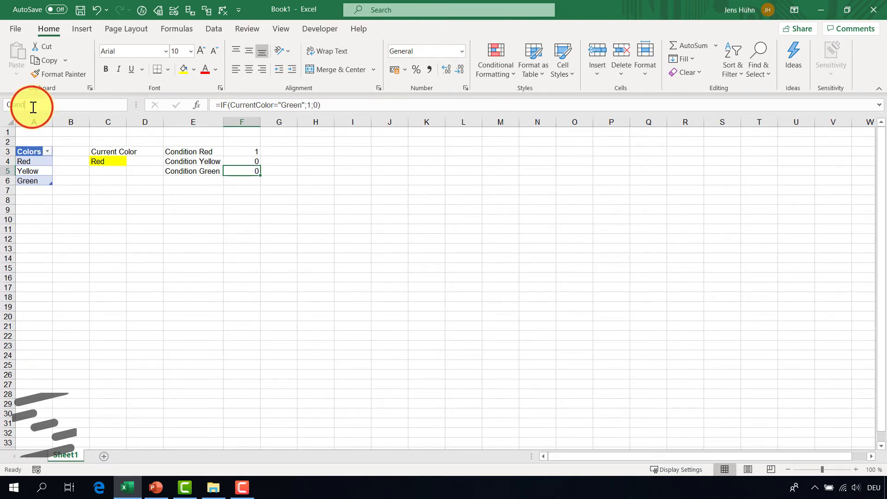
{"action": "type", "text": "ition Green"}
{"action": "key", "text": "Return"}
Set the CurrentColor cell to Yellow to test the condition formulas.
{"action": "key", "text": "Left"}
{"action": "key", "text": "Up"}
{"action": "key", "text": "Left"}
{"action": "key", "text": "Left"}
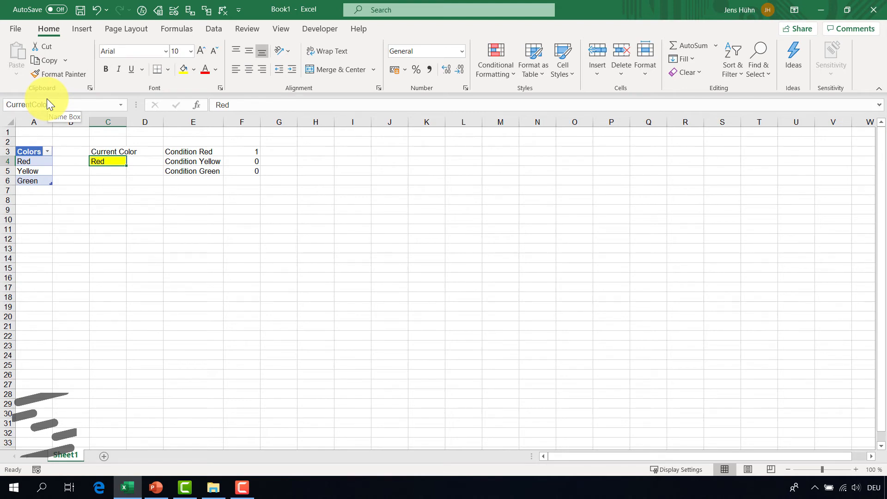
{"action": "type", "text": "Yellow"}
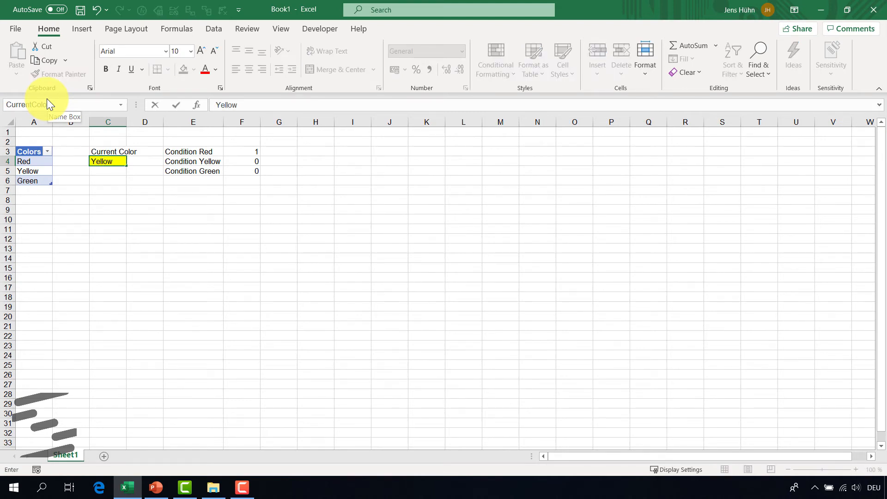
{"action": "key", "text": "Return"}
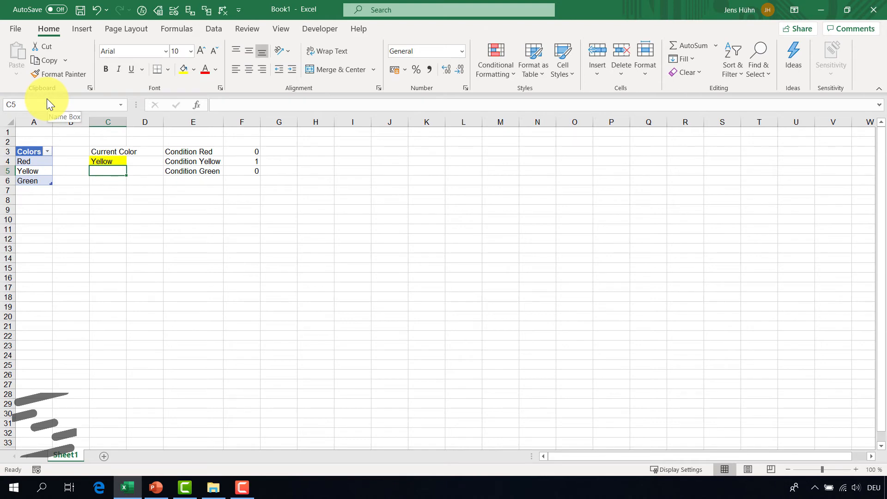
Set the CurrentColor cell to Green to test the condition formulas.
{"action": "key", "text": "Up"}
{"action": "type", "text": "Green"}
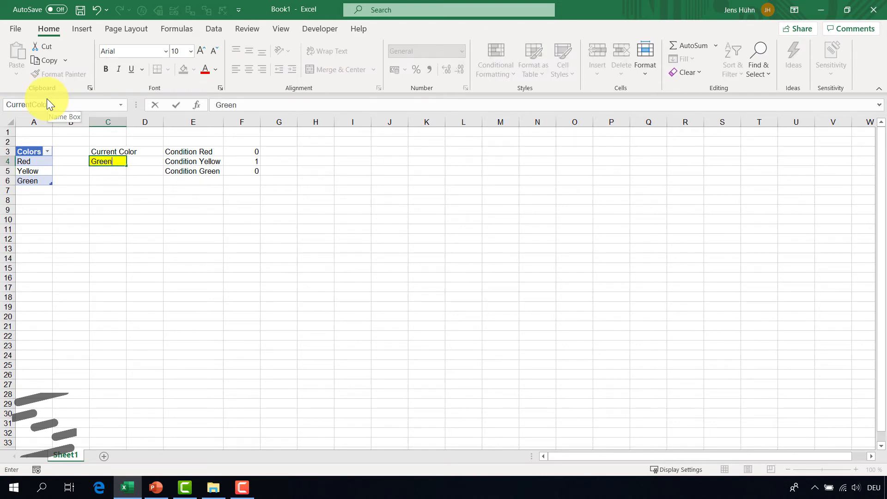
{"action": "key", "text": "Return"}
{"action": "key", "text": "Up"}
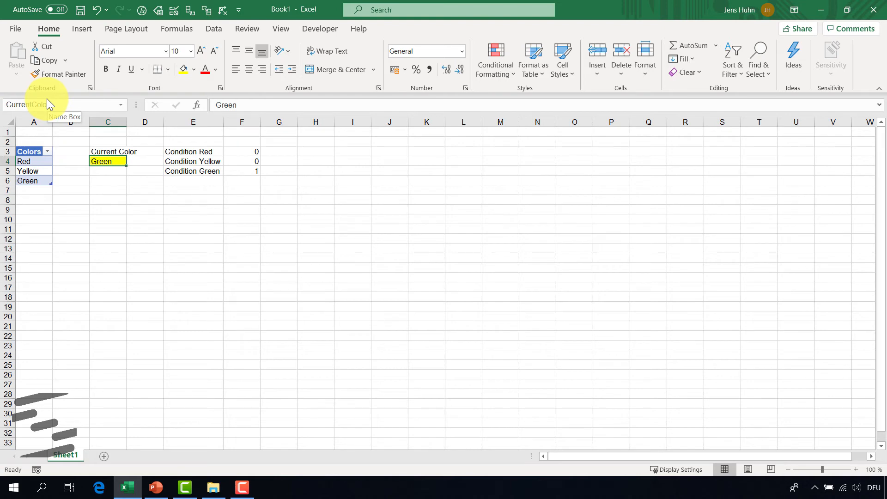
Switch to PowerPoint, connect SlideFab 2 to the currently open Excel workbook and dismiss the save reminder.
{"action": "left_click", "coordinate": [157, 487]}
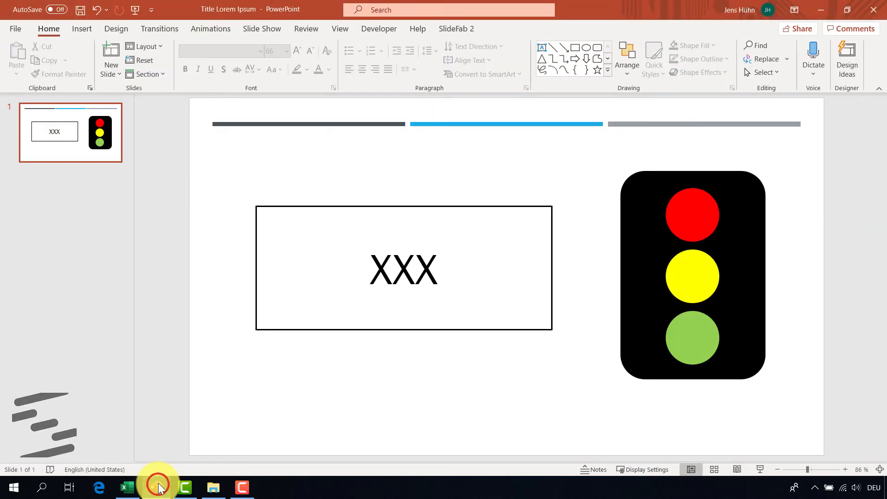
{"action": "left_click", "coordinate": [457, 27]}
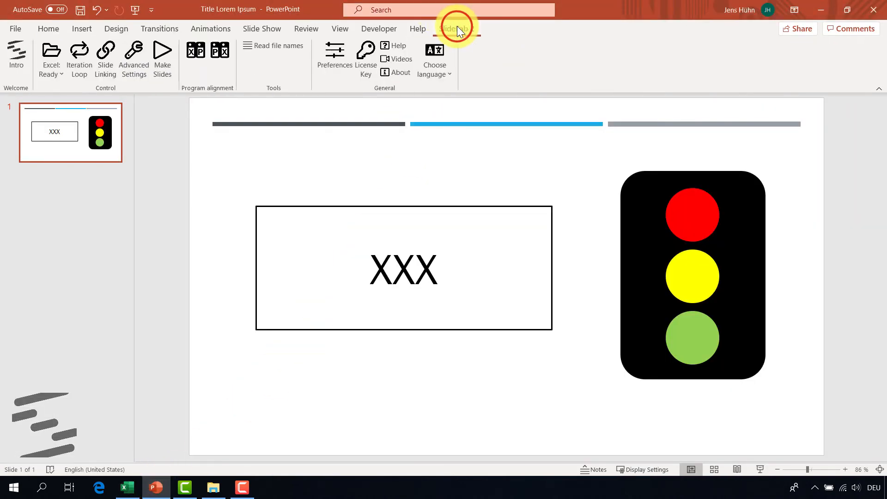
{"action": "left_click", "coordinate": [61, 75]}
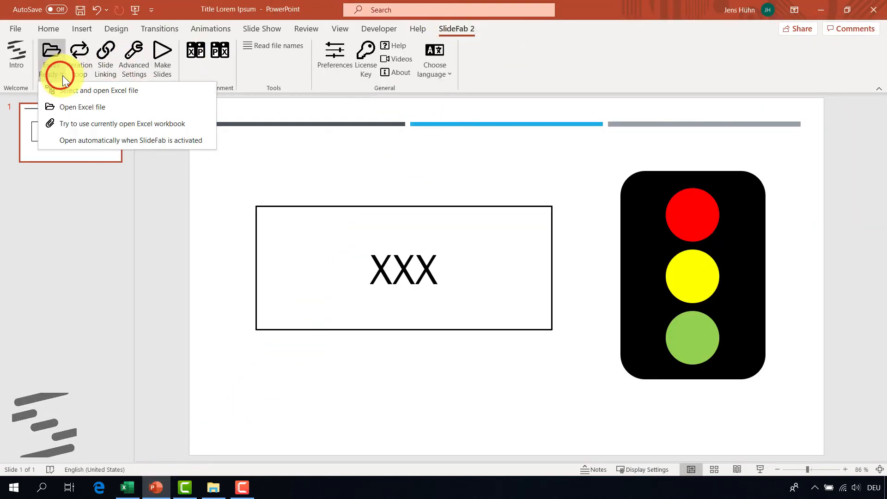
{"action": "left_click", "coordinate": [73, 124]}
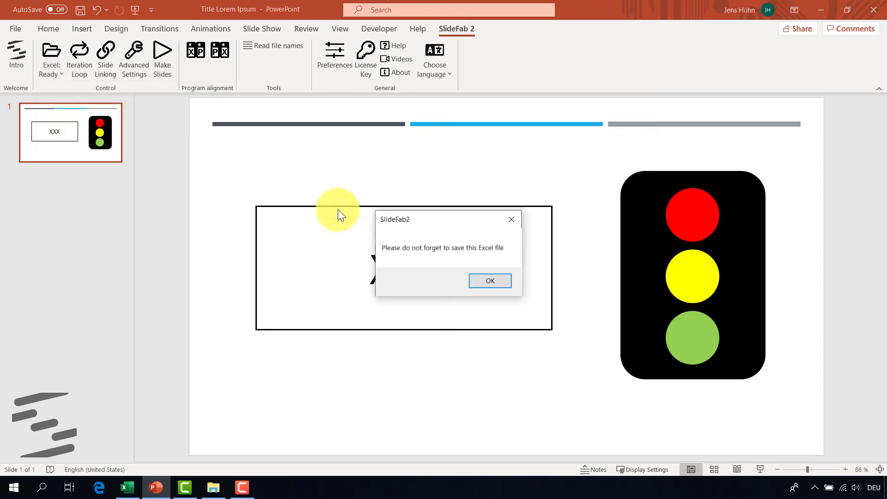
{"action": "left_click", "coordinate": [483, 282]}
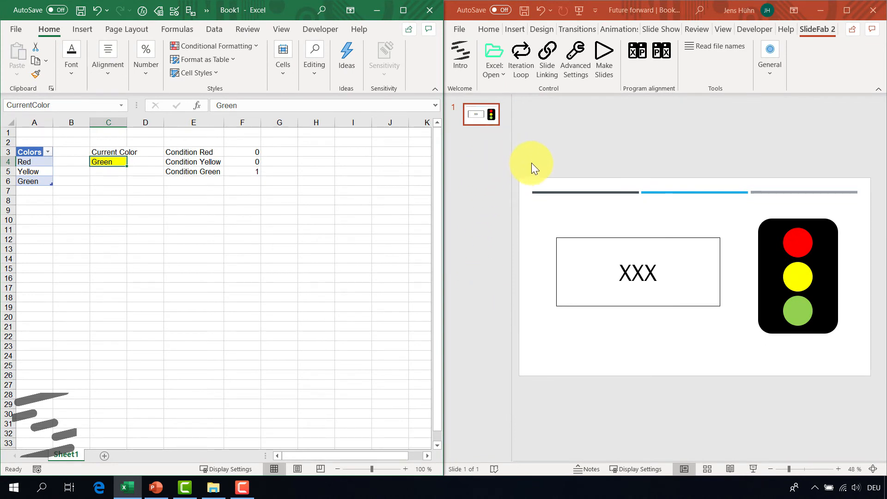
Open Slide Linking for the XXX text box and set its Excel source range to the CurrentColor cell.
{"action": "left_click", "coordinate": [610, 237]}
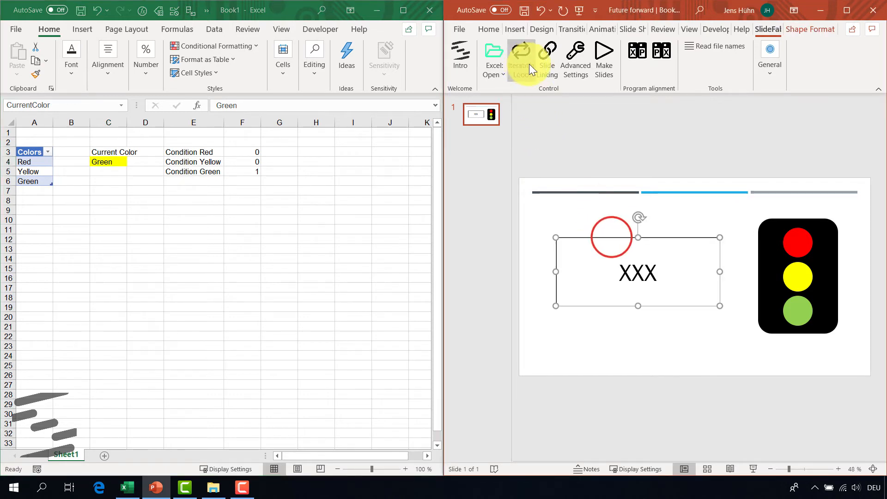
{"action": "left_click", "coordinate": [543, 52]}
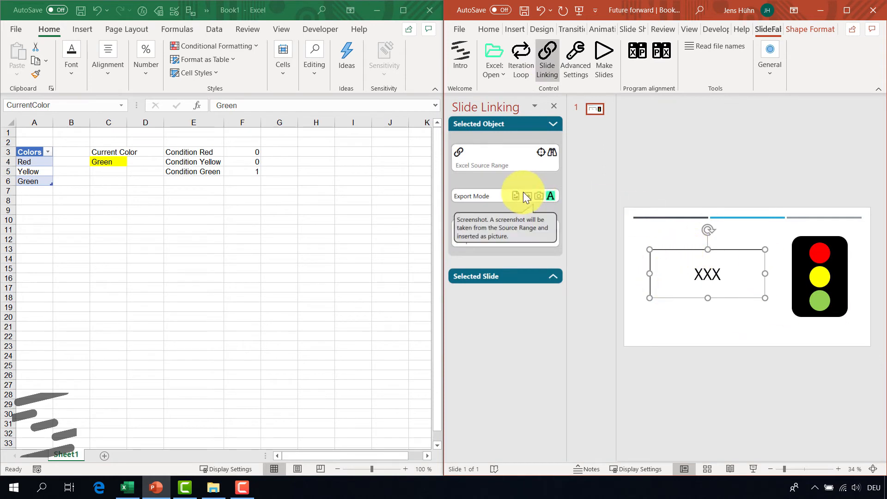
{"action": "left_click", "coordinate": [112, 163]}
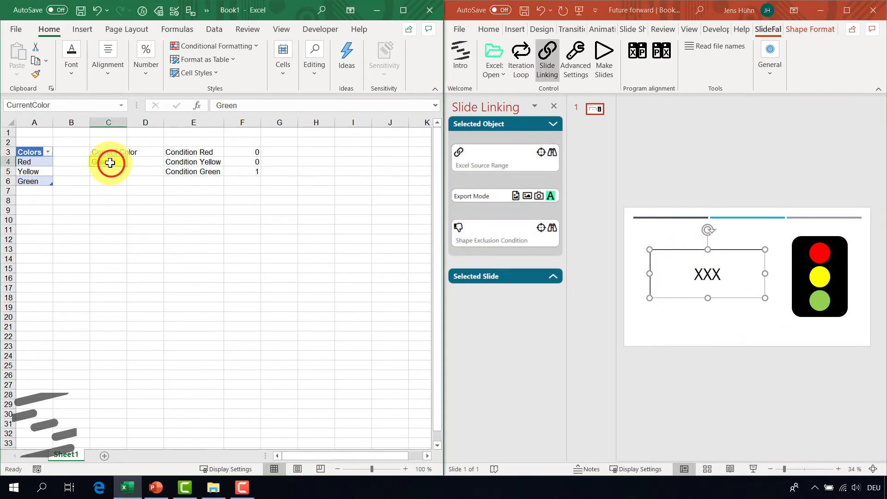
{"action": "left_click", "coordinate": [538, 153]}
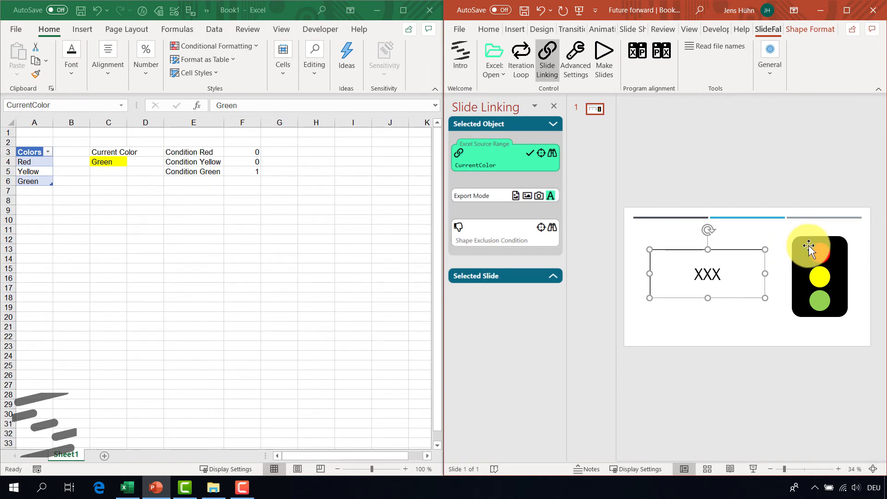
Set the red traffic light circle's shape exclusion condition to the ConditionRed cell.
{"action": "left_click", "coordinate": [821, 252]}
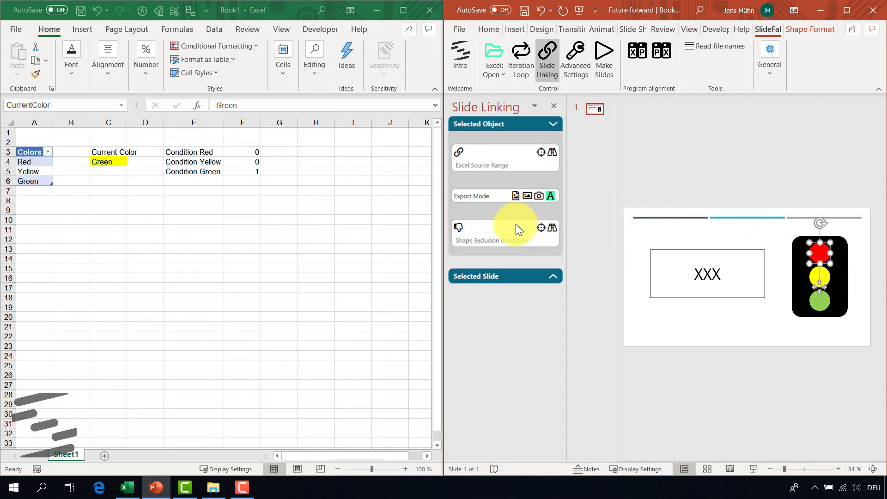
{"action": "left_click", "coordinate": [248, 152]}
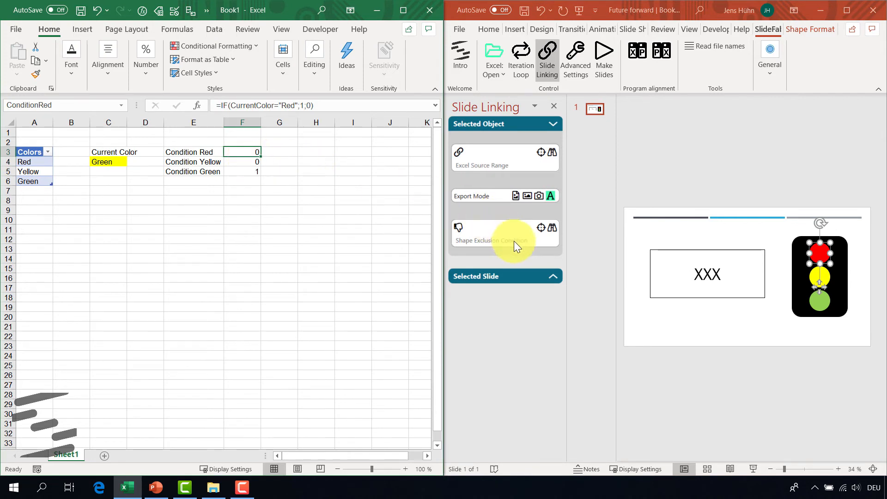
{"action": "left_click", "coordinate": [540, 228]}
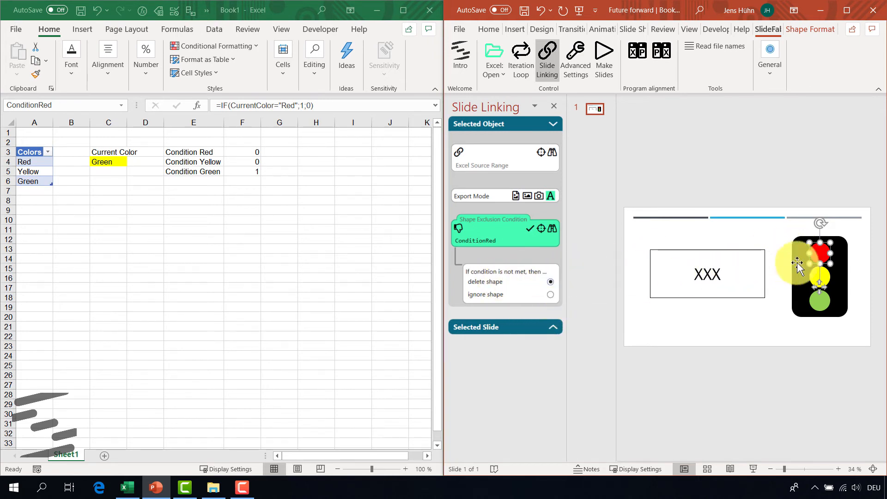
Set the yellow traffic light circle's shape exclusion condition to the ConditionYellow cell.
{"action": "left_click", "coordinate": [812, 277]}
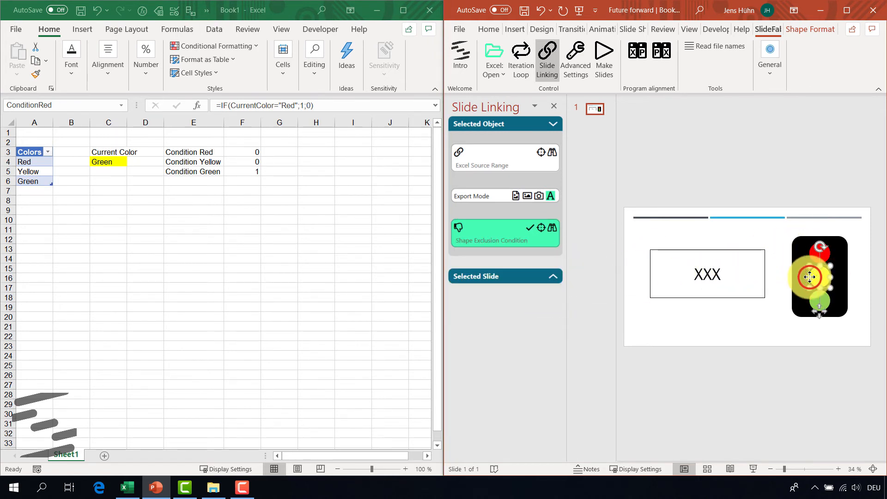
{"action": "left_click", "coordinate": [238, 161]}
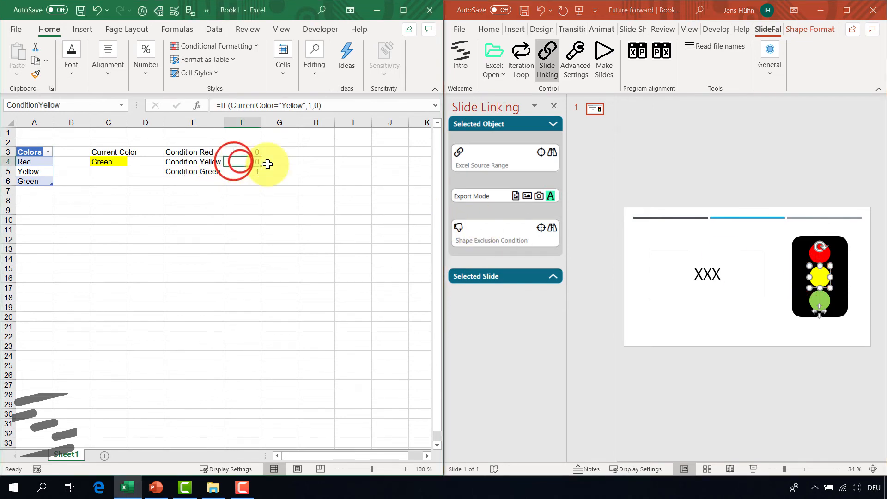
{"action": "left_click", "coordinate": [540, 226]}
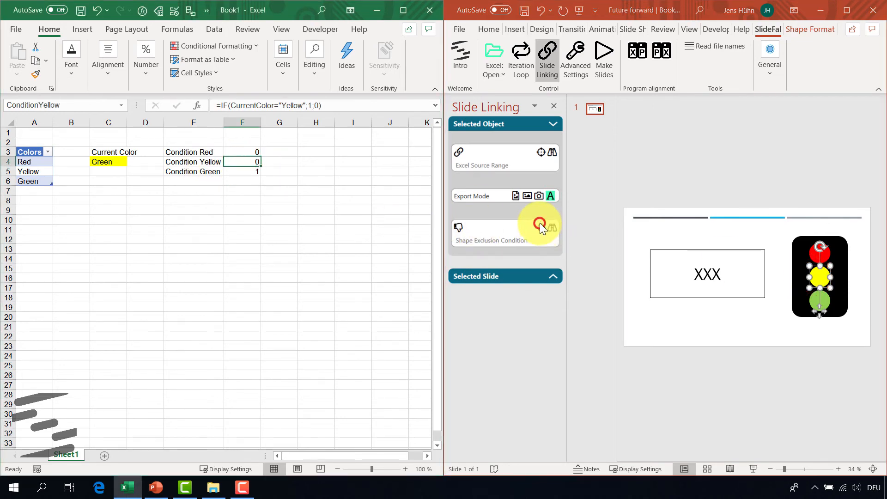
{"action": "left_click", "coordinate": [855, 306]}
Set the green traffic light circle's shape exclusion condition to the ConditionGreen cell and deselect the circle.
{"action": "left_click", "coordinate": [826, 305]}
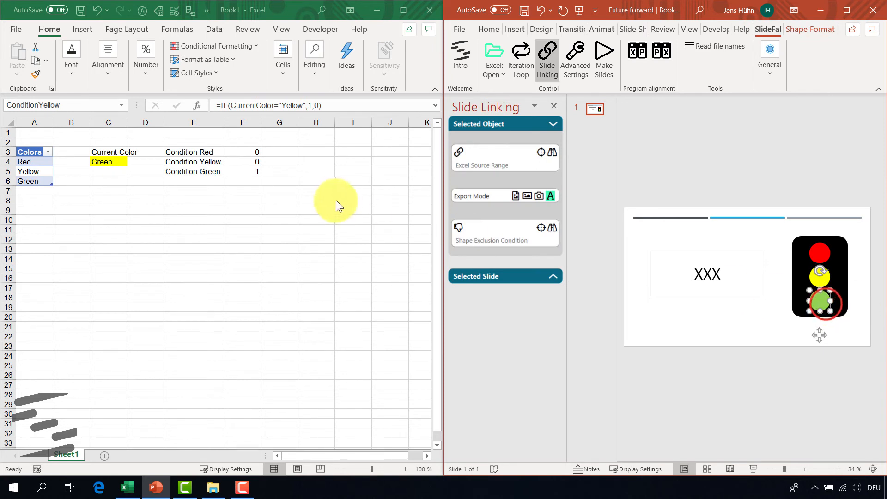
{"action": "left_click", "coordinate": [251, 174]}
{"action": "left_click", "coordinate": [252, 173]}
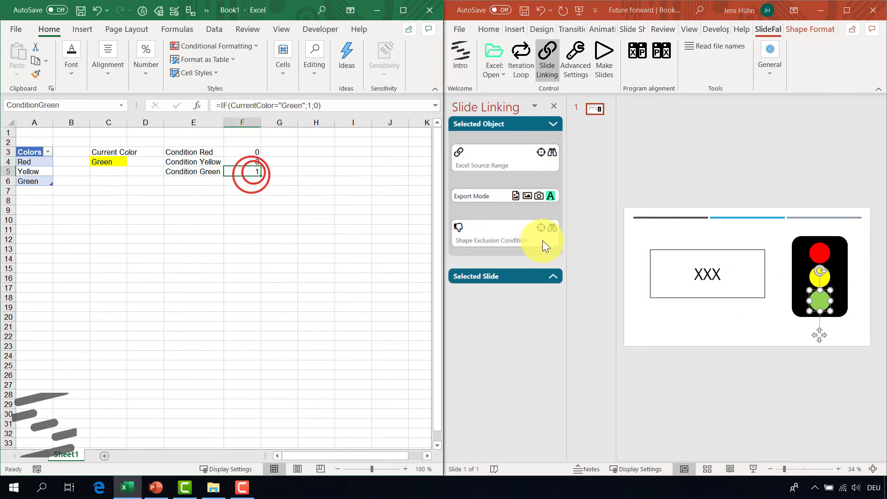
{"action": "left_click", "coordinate": [540, 228]}
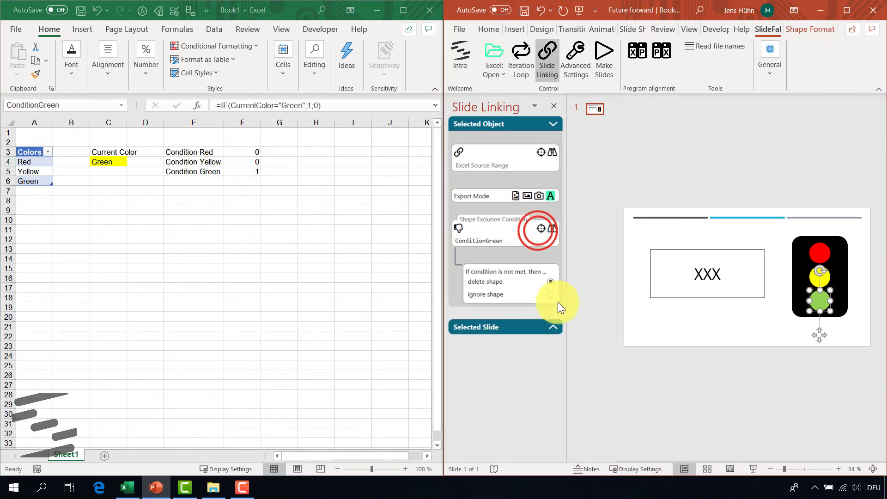
{"action": "left_click", "coordinate": [536, 364]}
{"action": "left_click", "coordinate": [660, 380]}
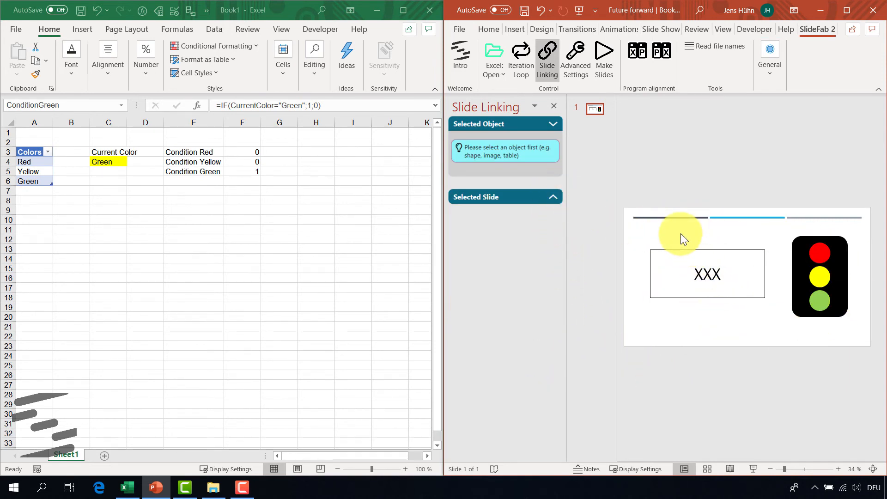
Open the Iteration Loop settings and set the loop candidates range to the Red, Yellow and Green entries of ColorTable[Colors].
{"action": "left_click", "coordinate": [523, 47]}
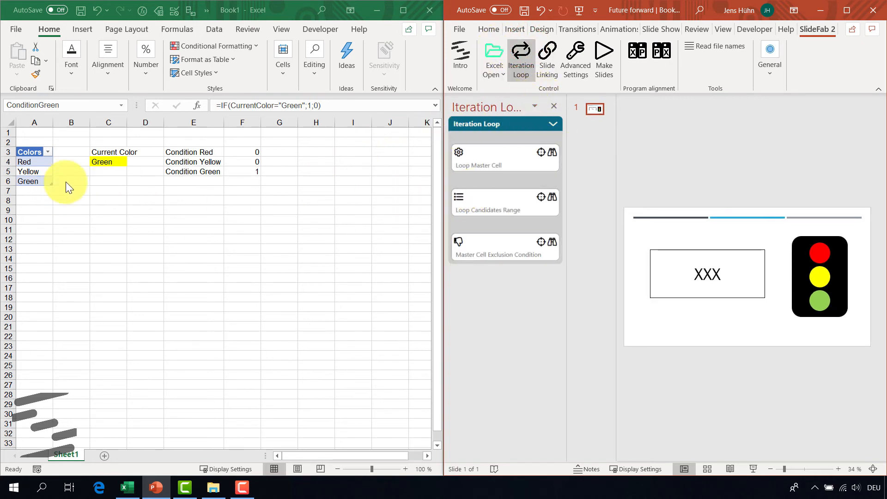
{"action": "left_click", "coordinate": [73, 191]}
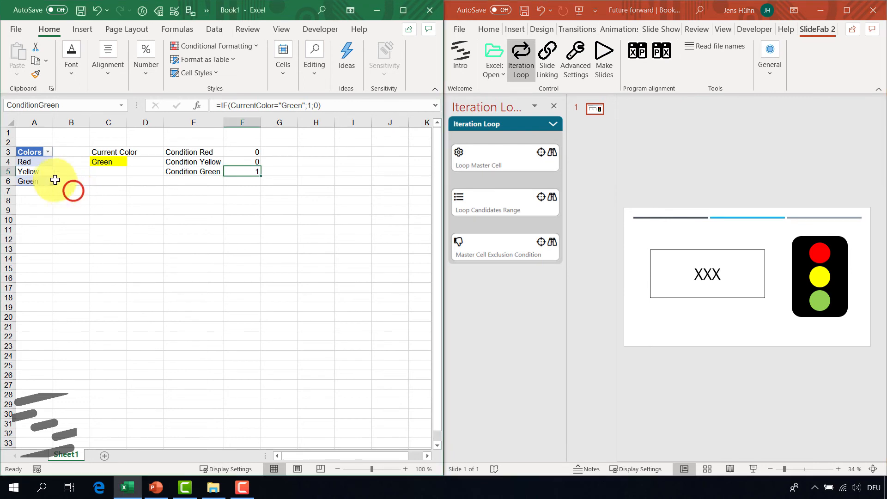
{"action": "left_click", "coordinate": [36, 160]}
{"action": "left_click_drag", "start_coordinate": [44, 175], "coordinate": [44, 180]}
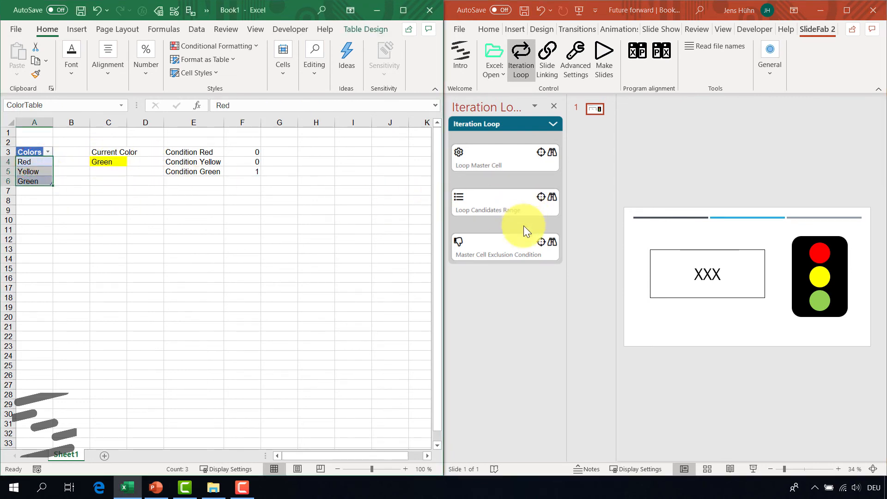
{"action": "left_click", "coordinate": [520, 212]}
{"action": "left_click", "coordinate": [541, 198]}
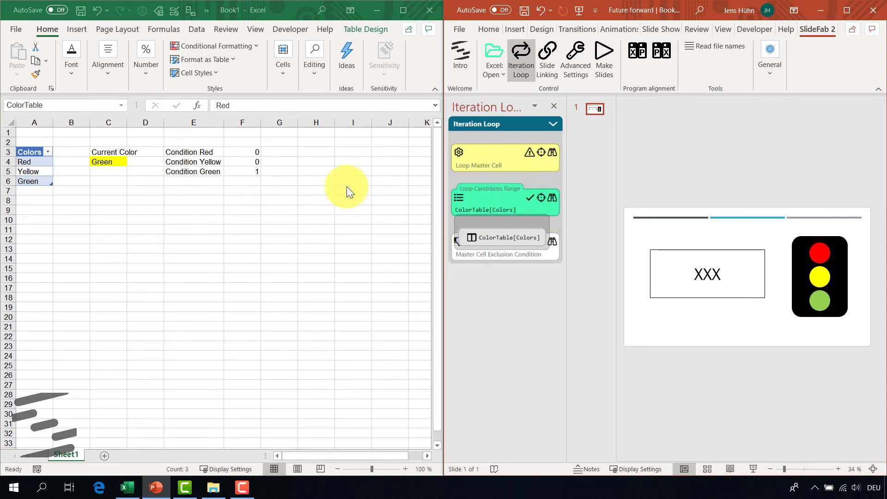
Set the loop master cell to the CurrentColor cell.
{"action": "left_click", "coordinate": [107, 162]}
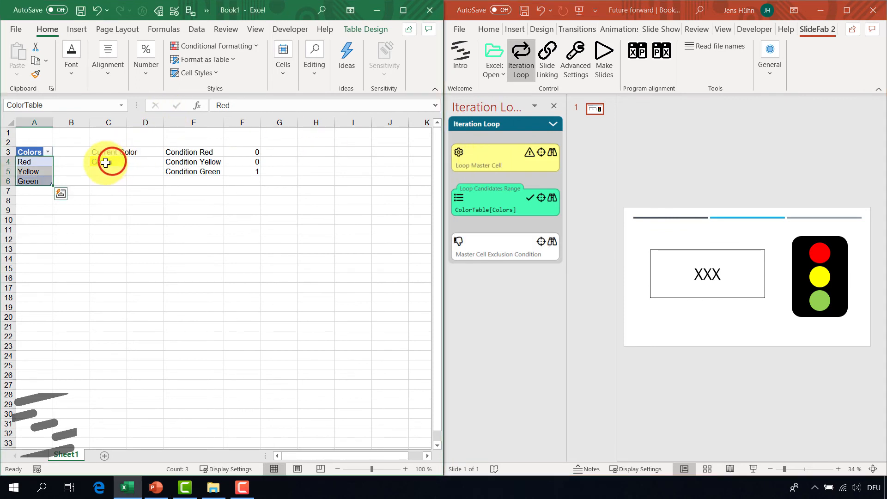
{"action": "left_click", "coordinate": [541, 152]}
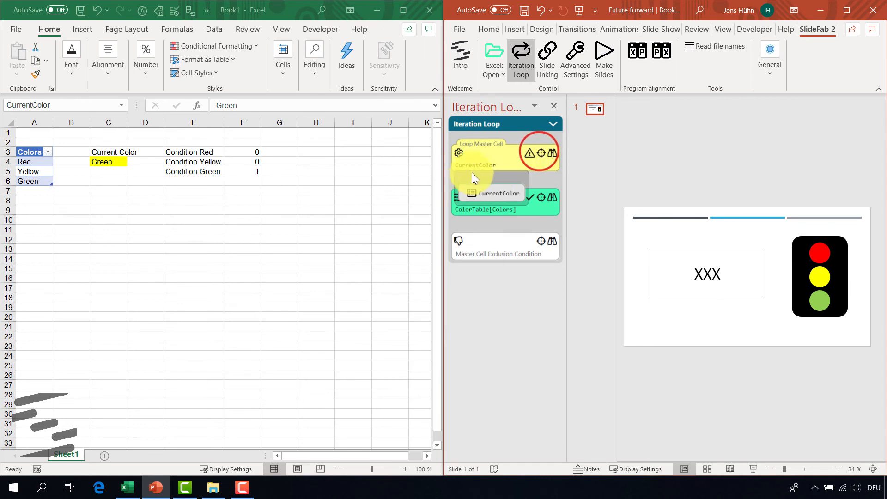
{"action": "left_click", "coordinate": [521, 296]}
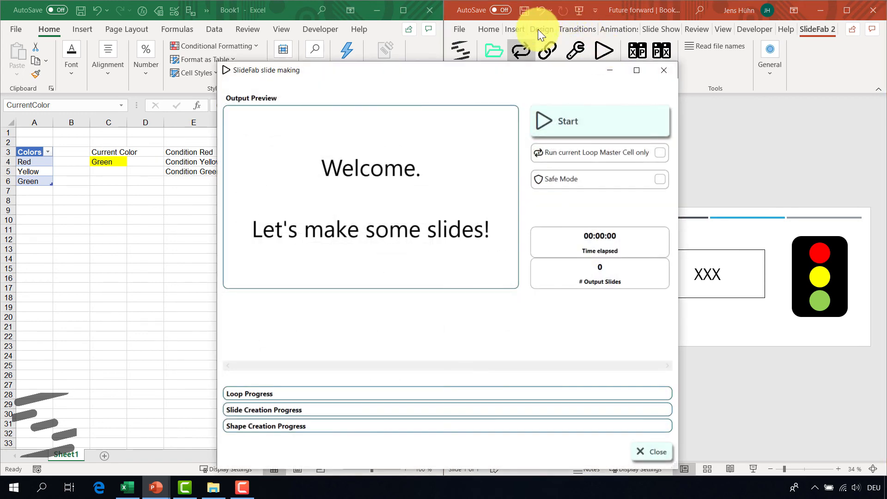
Run SlideFab slide making for all loop candidates, with the window moved up, and close the window to reach the output presentation.
{"action": "left_click_drag", "start_coordinate": [547, 69], "coordinate": [529, 43]}
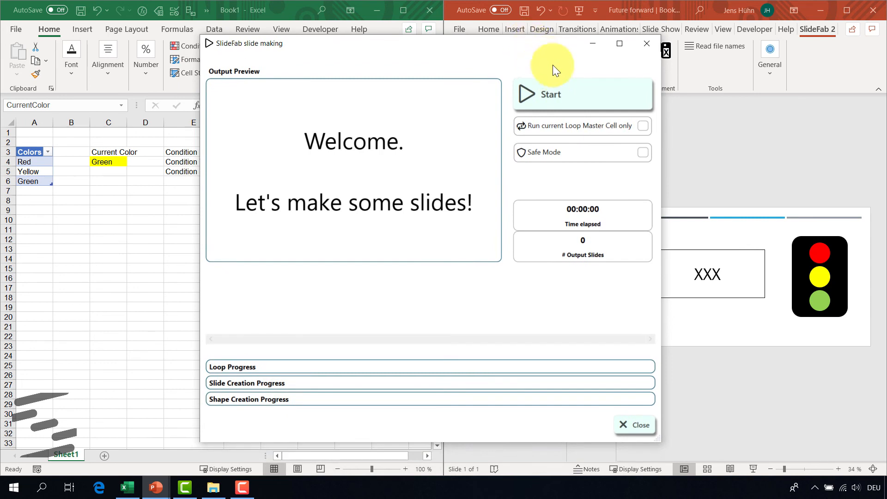
{"action": "left_click", "coordinate": [568, 102]}
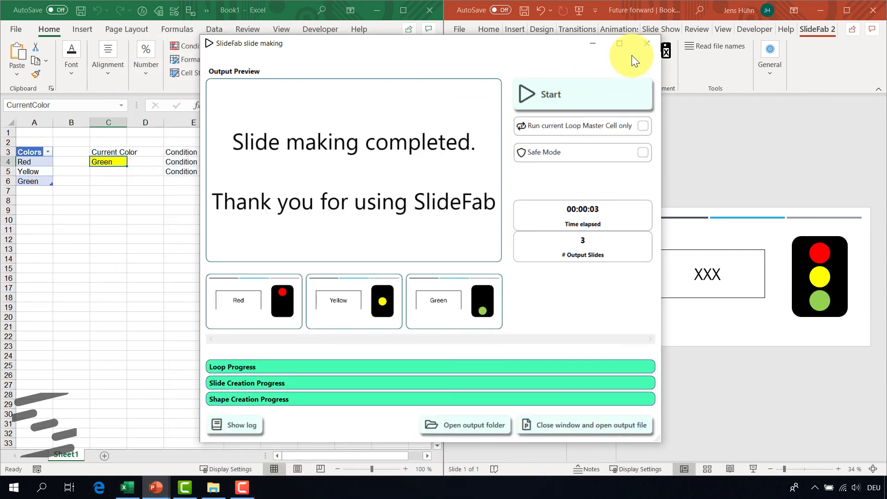
{"action": "left_click", "coordinate": [650, 41]}
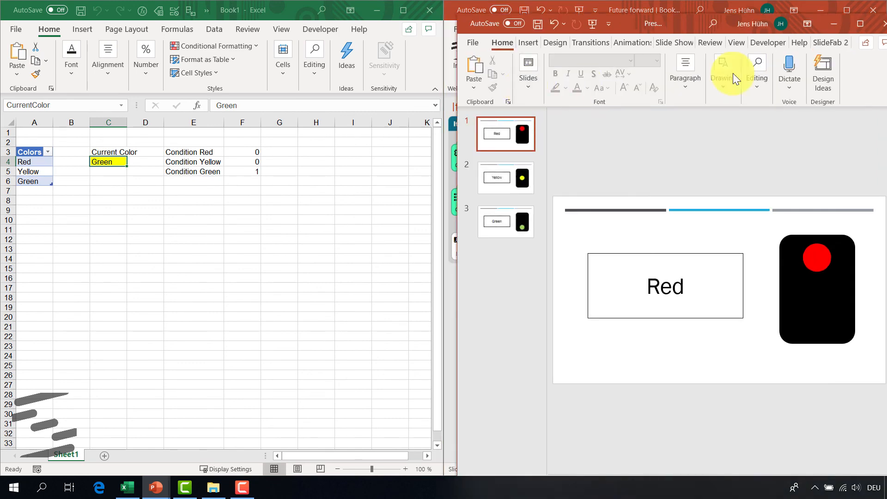
Maximize the generated presentation and show its slides in Slide Sorter view.
{"action": "left_click", "coordinate": [860, 23]}
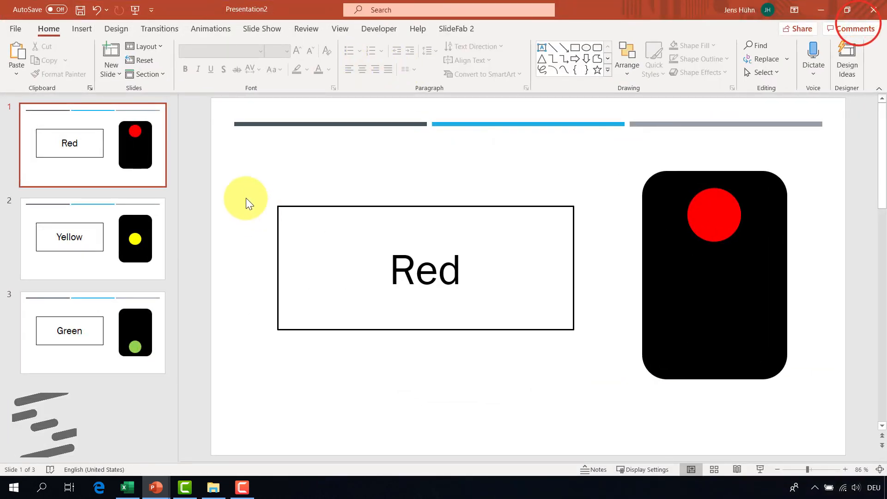
{"action": "left_click", "coordinate": [712, 468]}
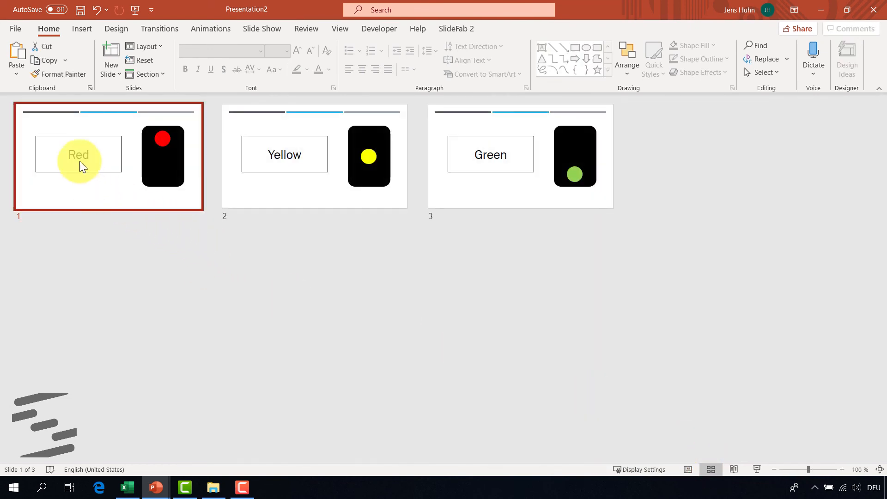